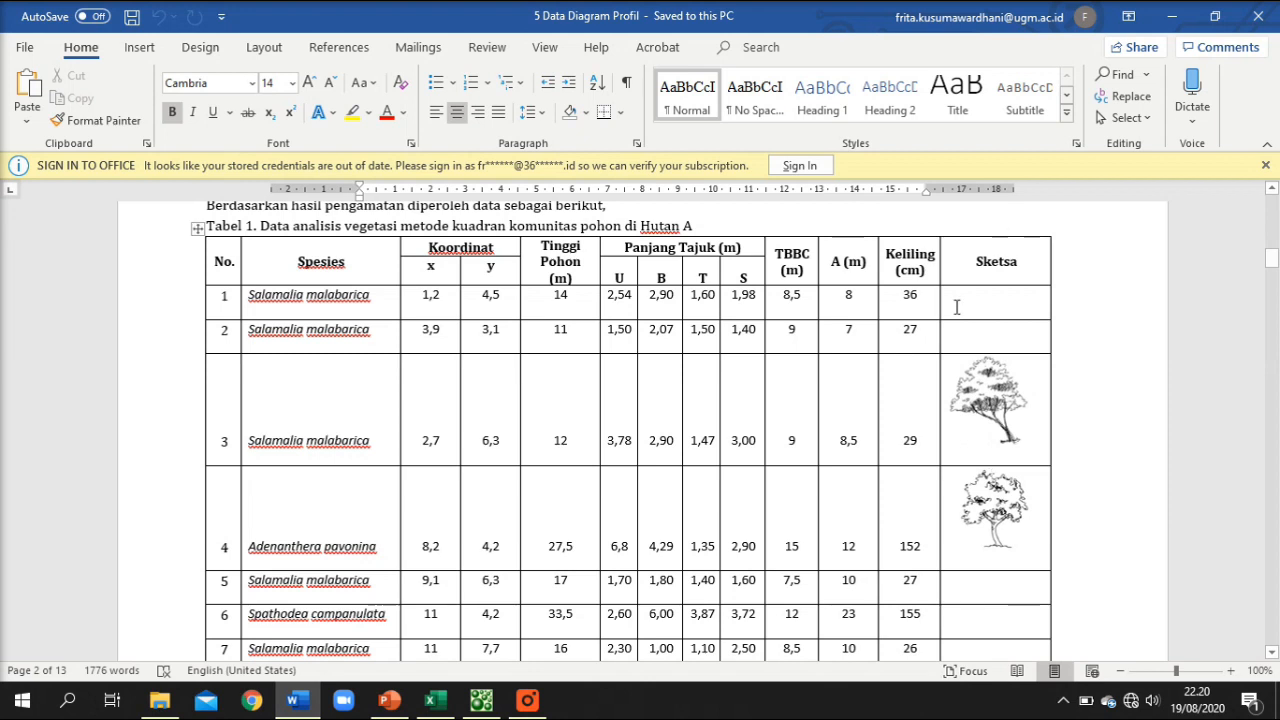
Examine the Sheet2 column headers and first tree's crown radius in Excel against the crown-length columns of the Word vegetation table.
left_click(433, 700)
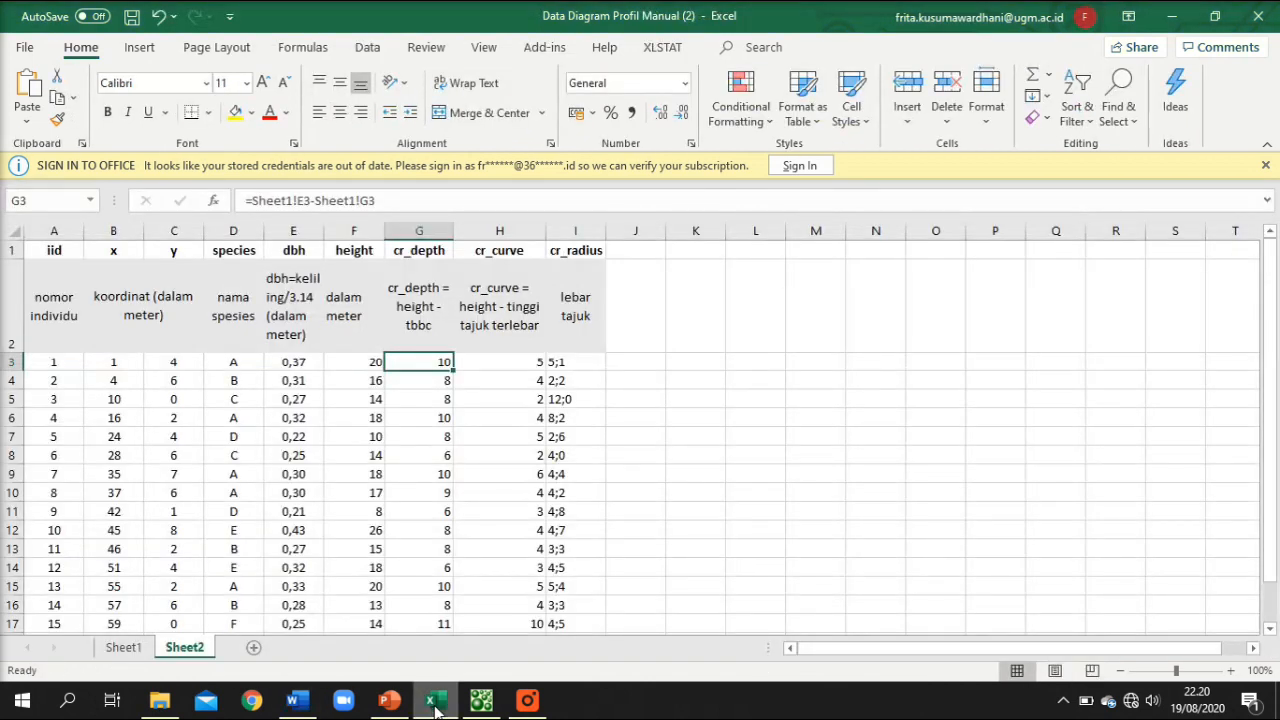
left_click(49, 250)
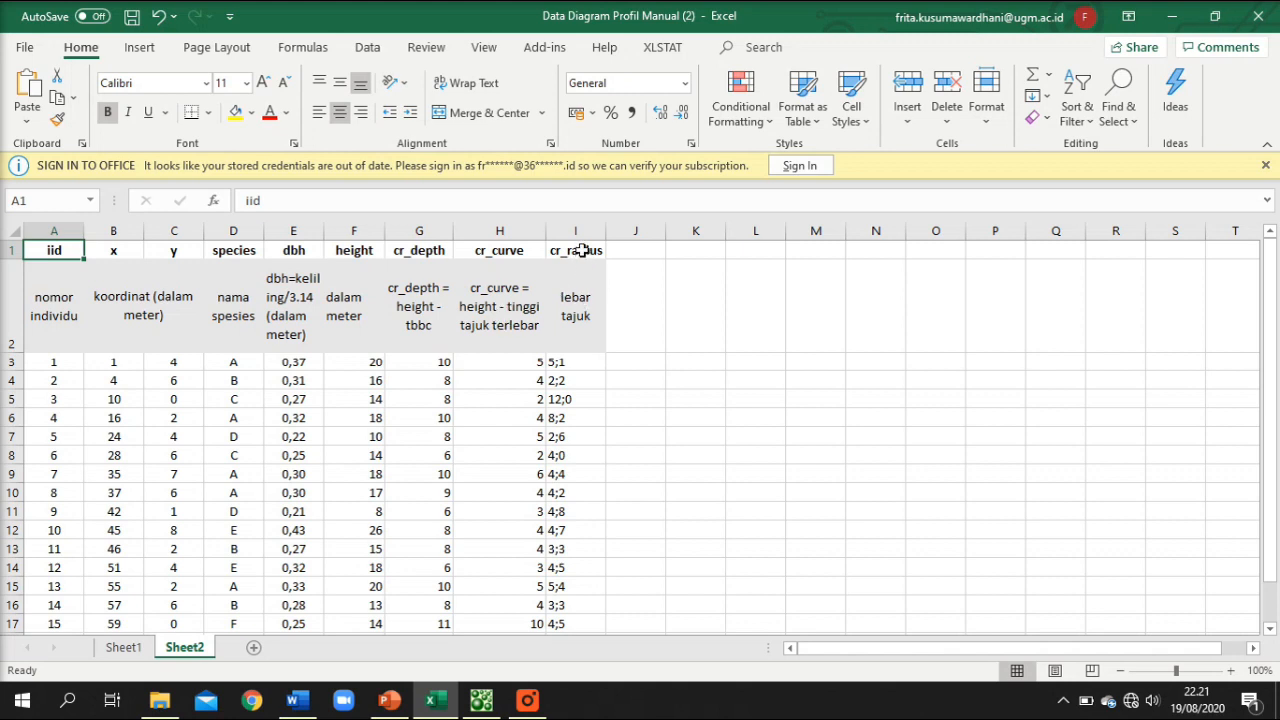
left_click(582, 364)
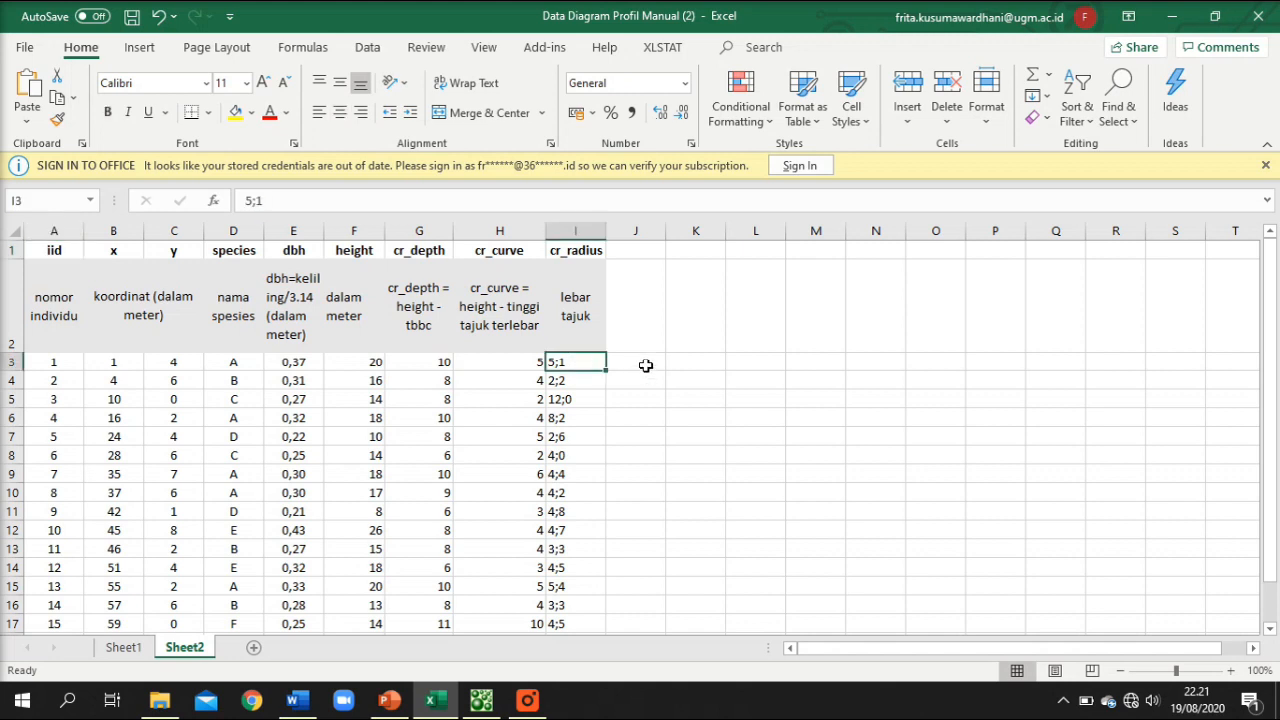
left_click(646, 366)
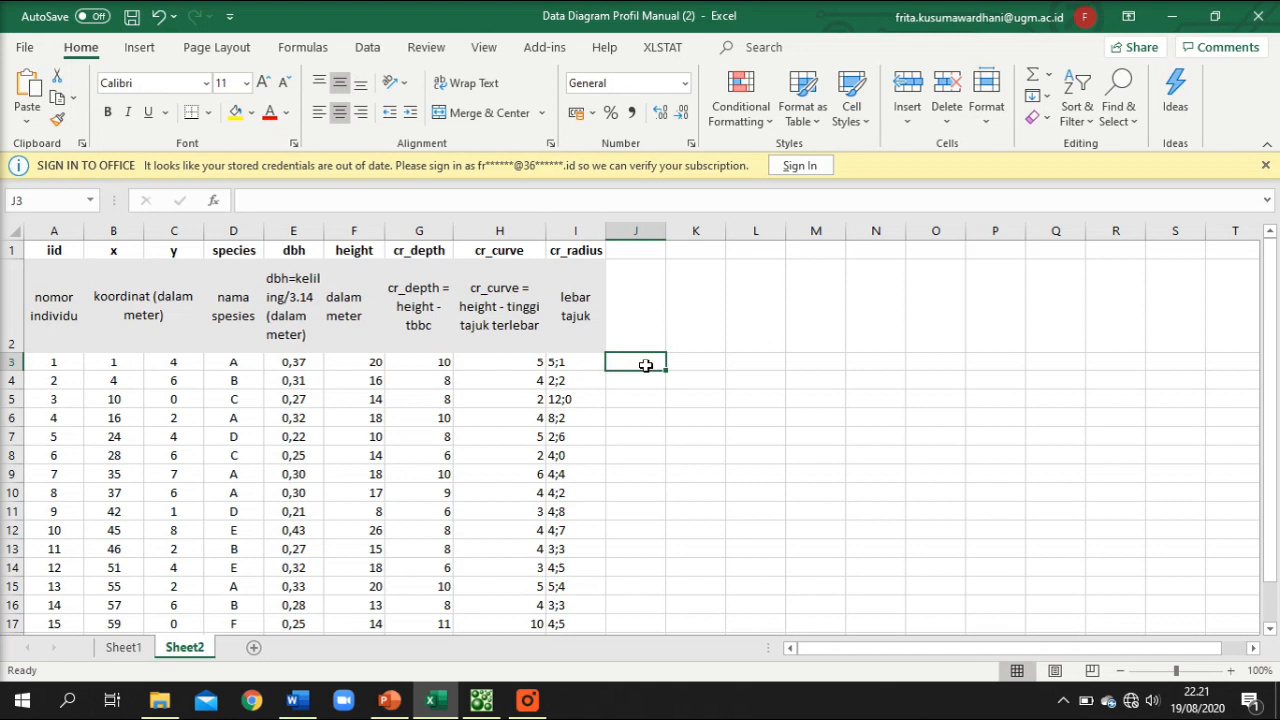
left_click(574, 362)
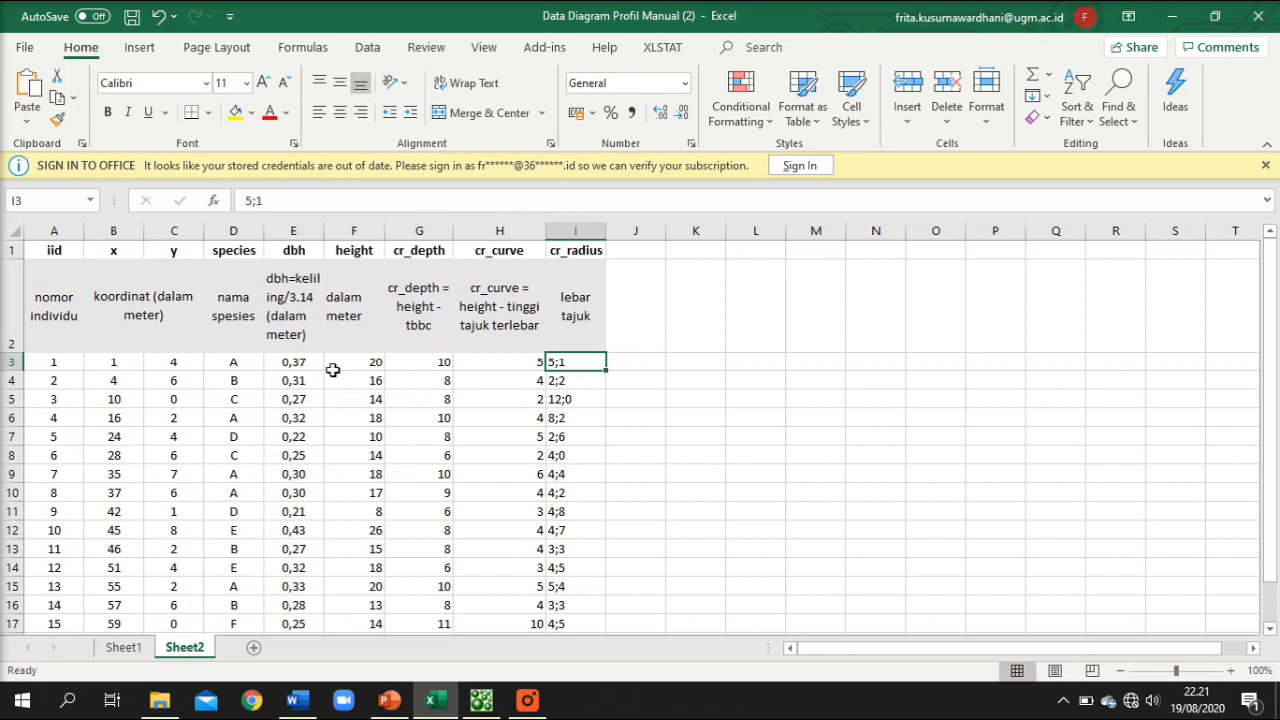
left_click(292, 701)
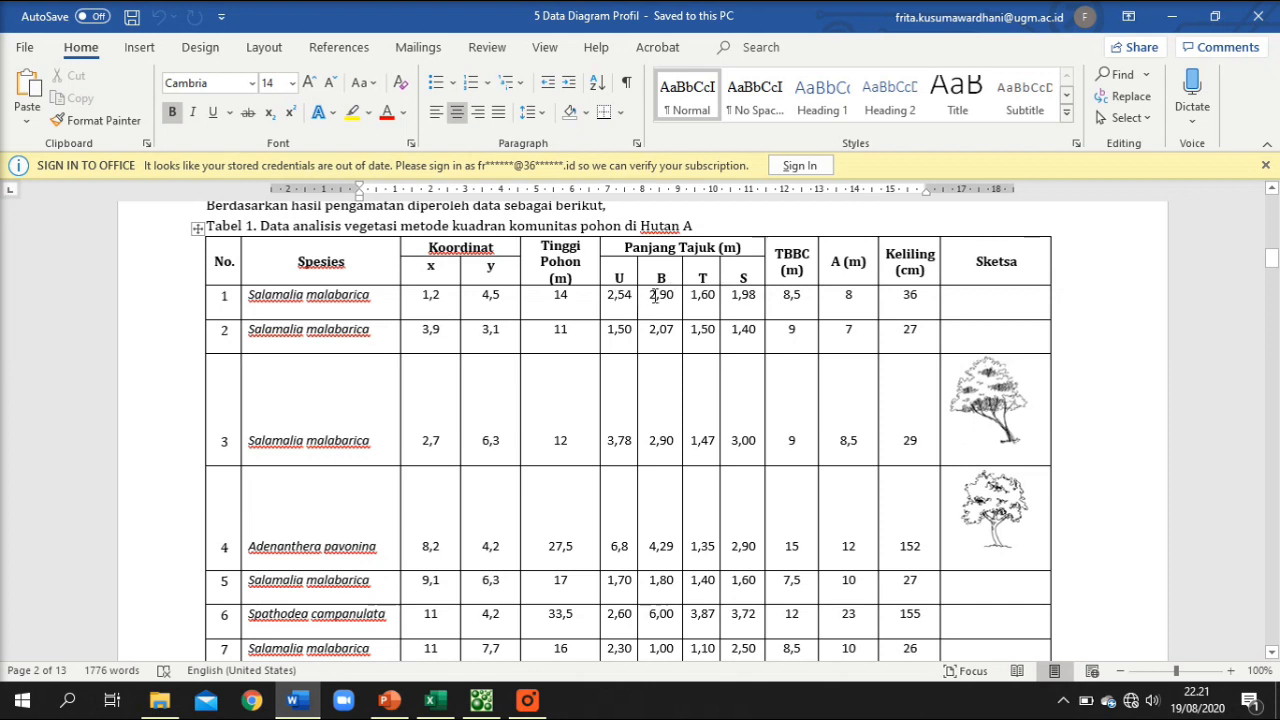
left_click(431, 701)
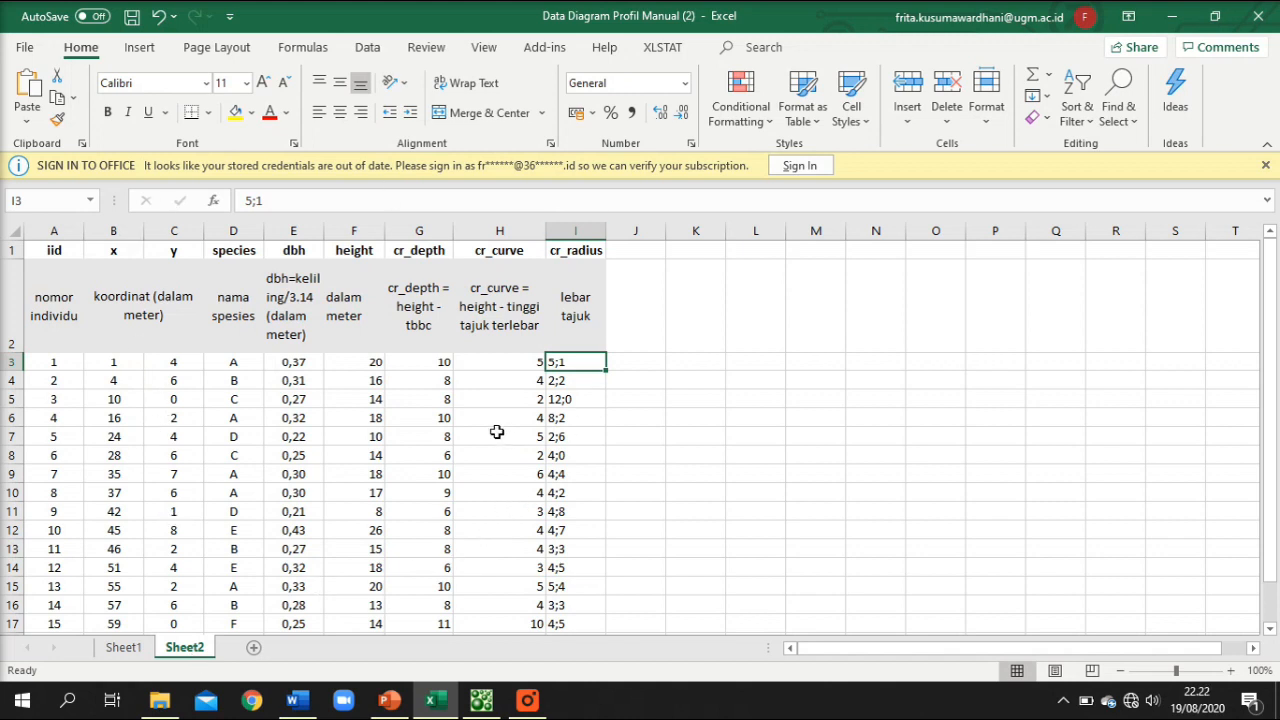
Delete row 2, which holds the column explanations, from Sheet2.
left_click(9, 297)
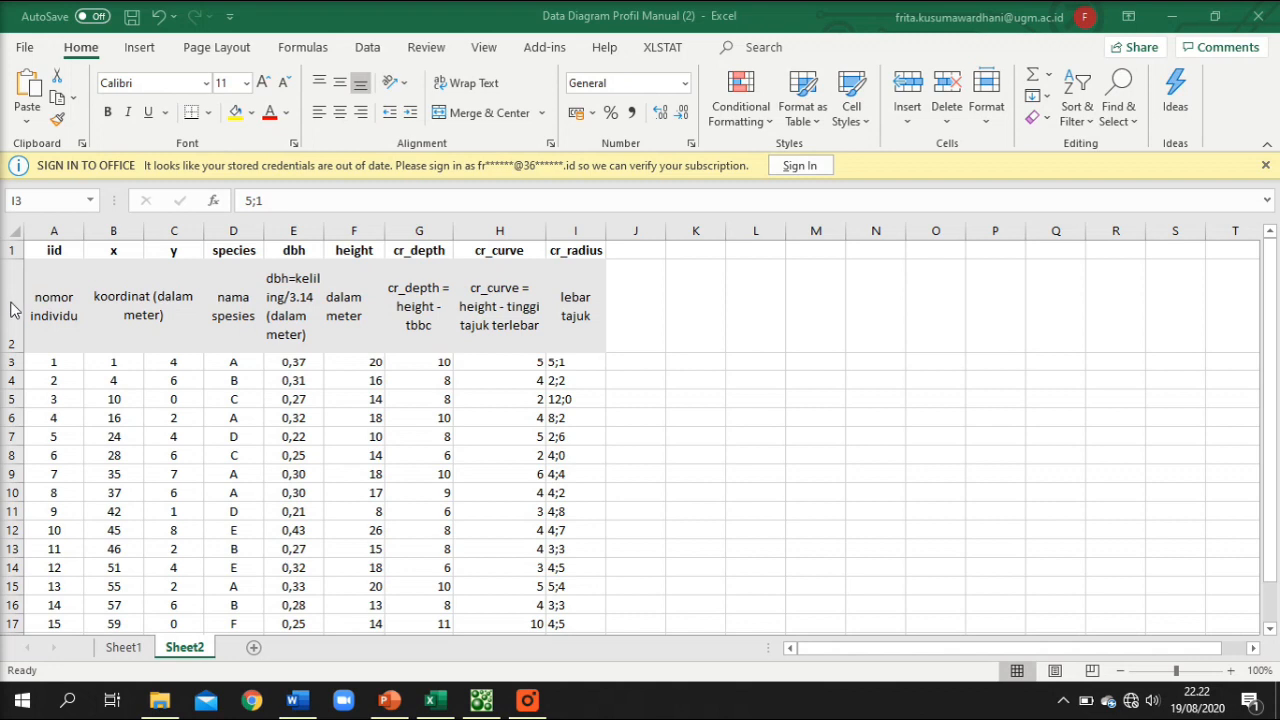
left_click(11, 313)
left_click(4, 309)
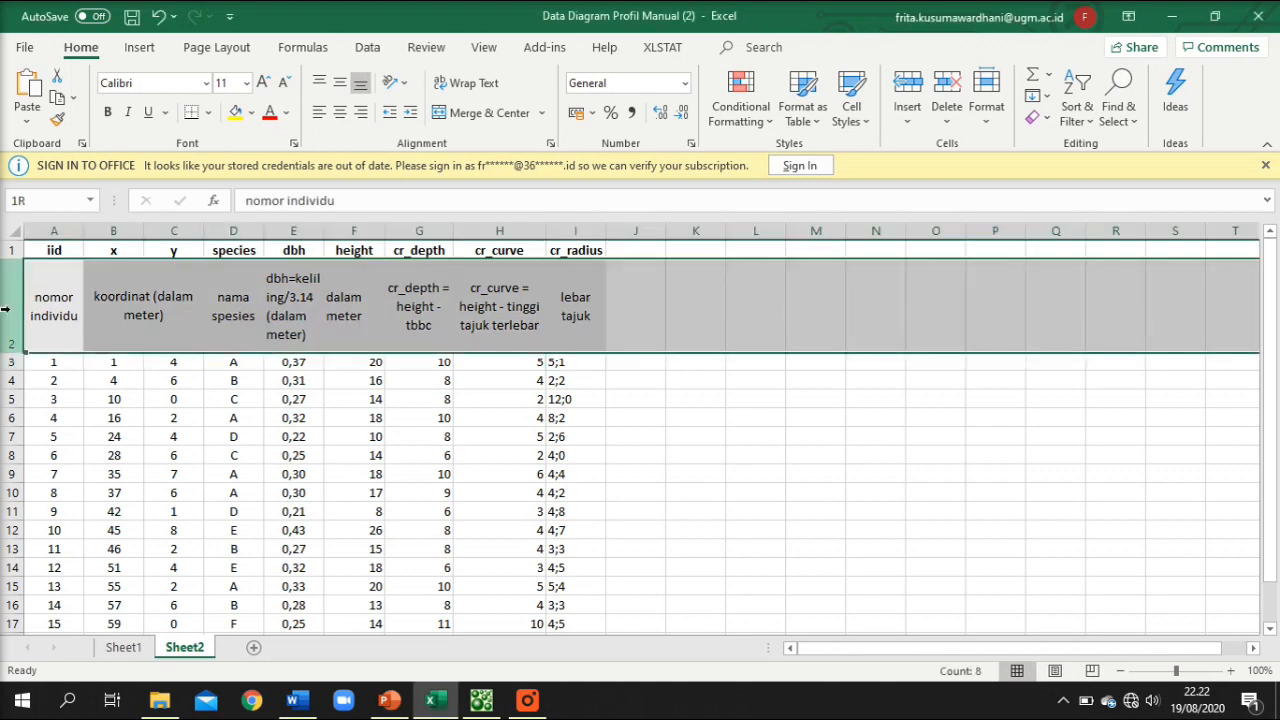
right_click(4, 309)
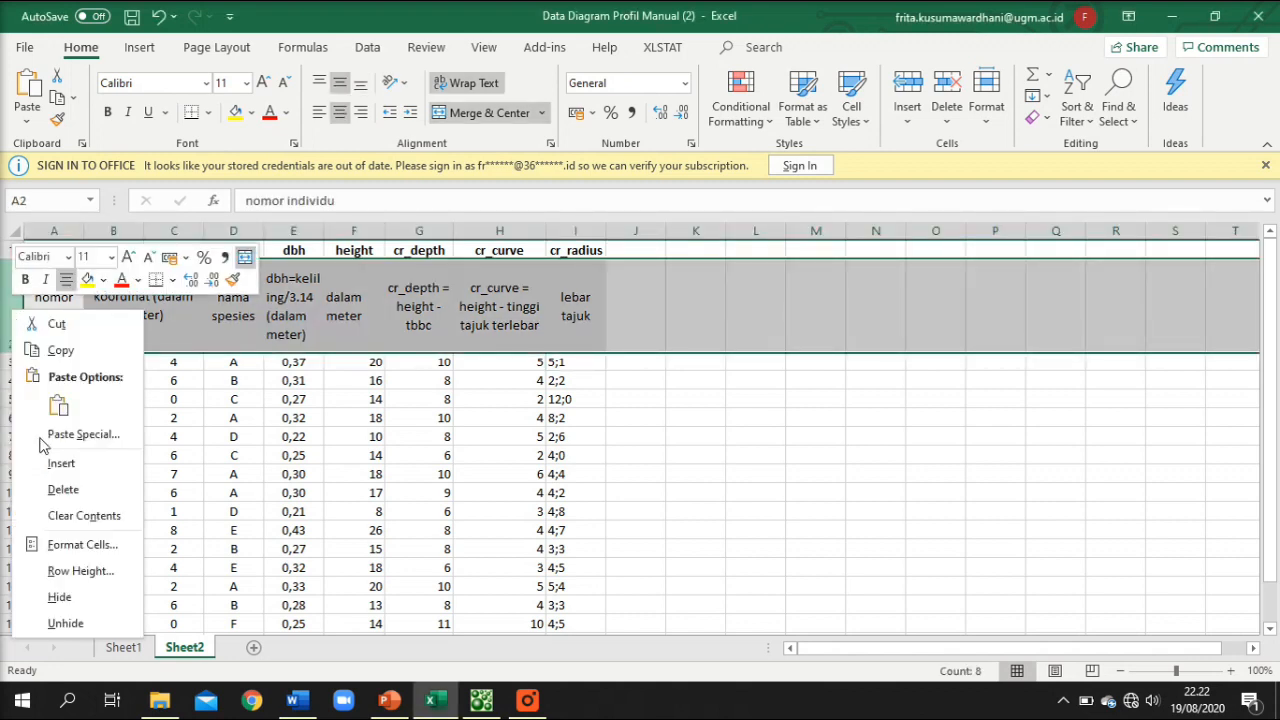
left_click(64, 490)
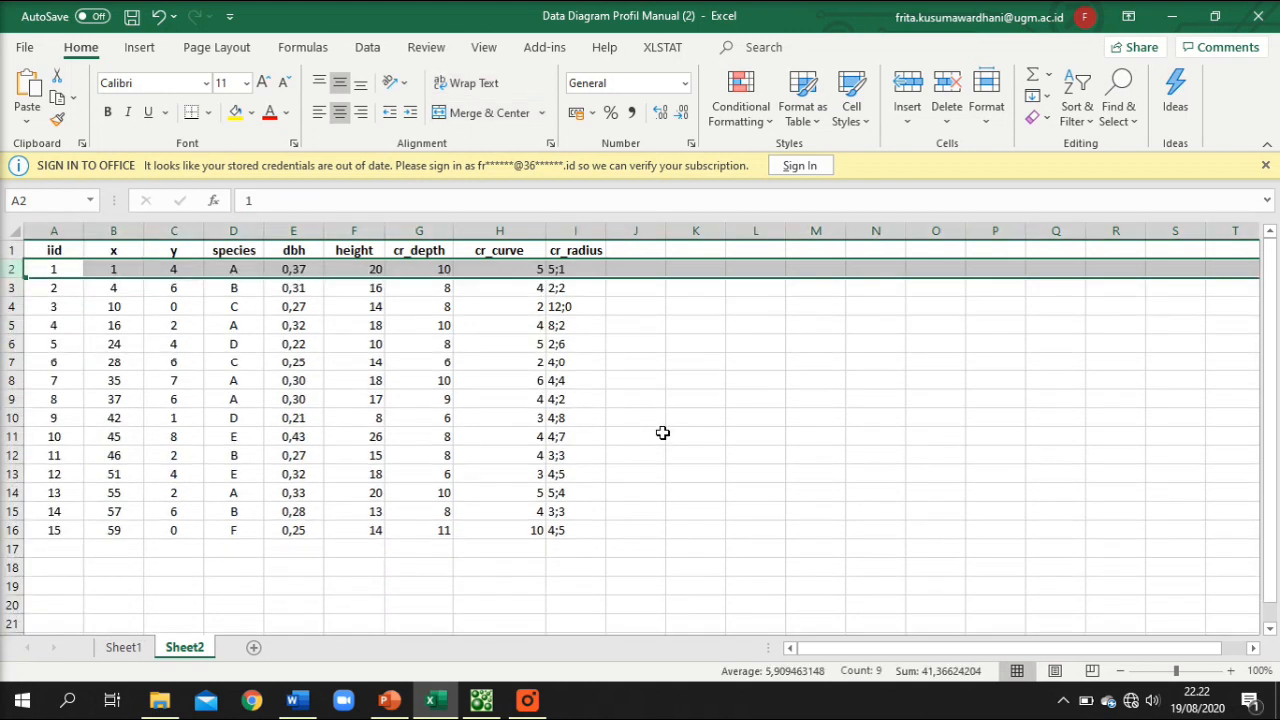
Copy the tree data in A1:I16, headers included, into a new Notepad document.
left_click(658, 434)
left_click_drag(54, 247, 558, 528)
key("ctrl+c")
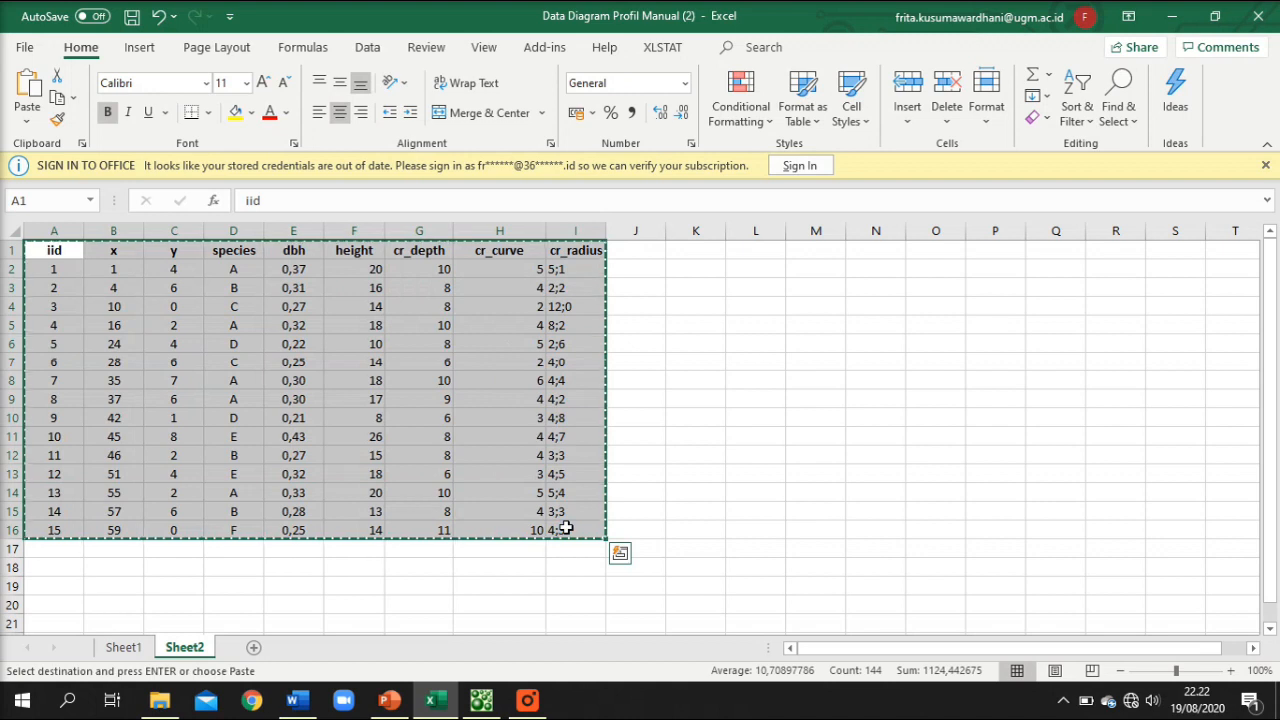
left_click(66, 698)
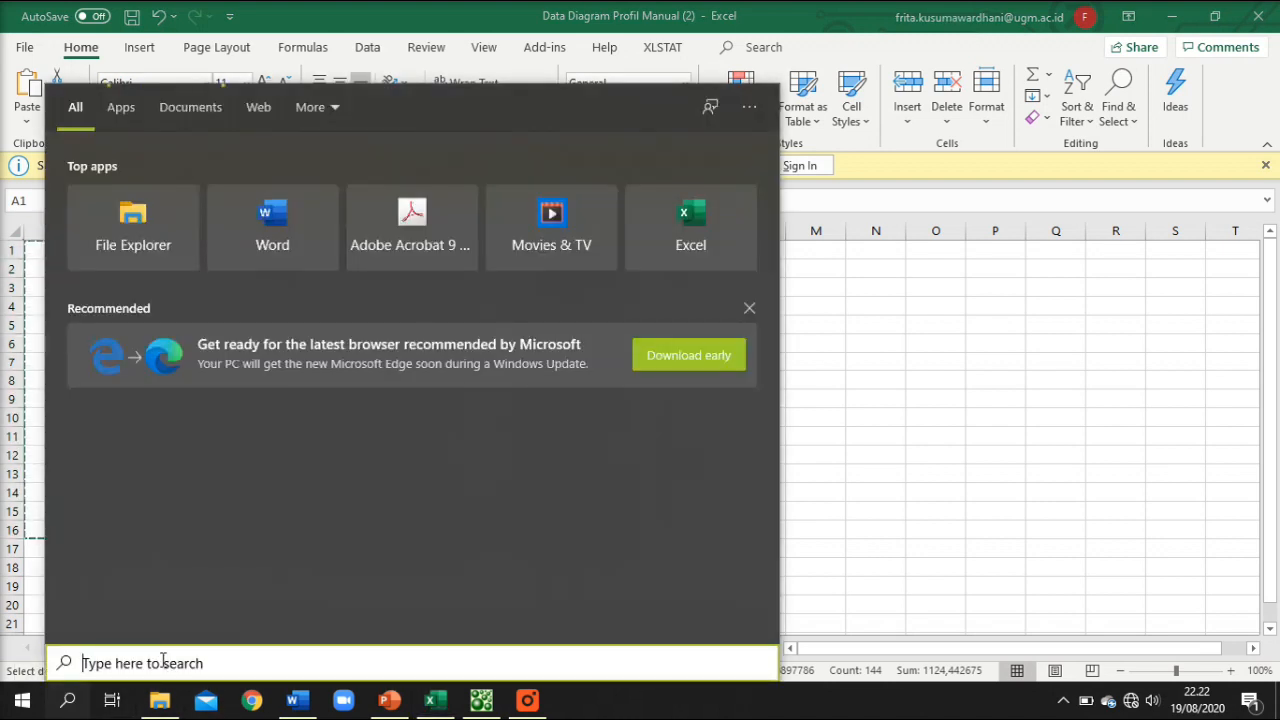
type("notep")
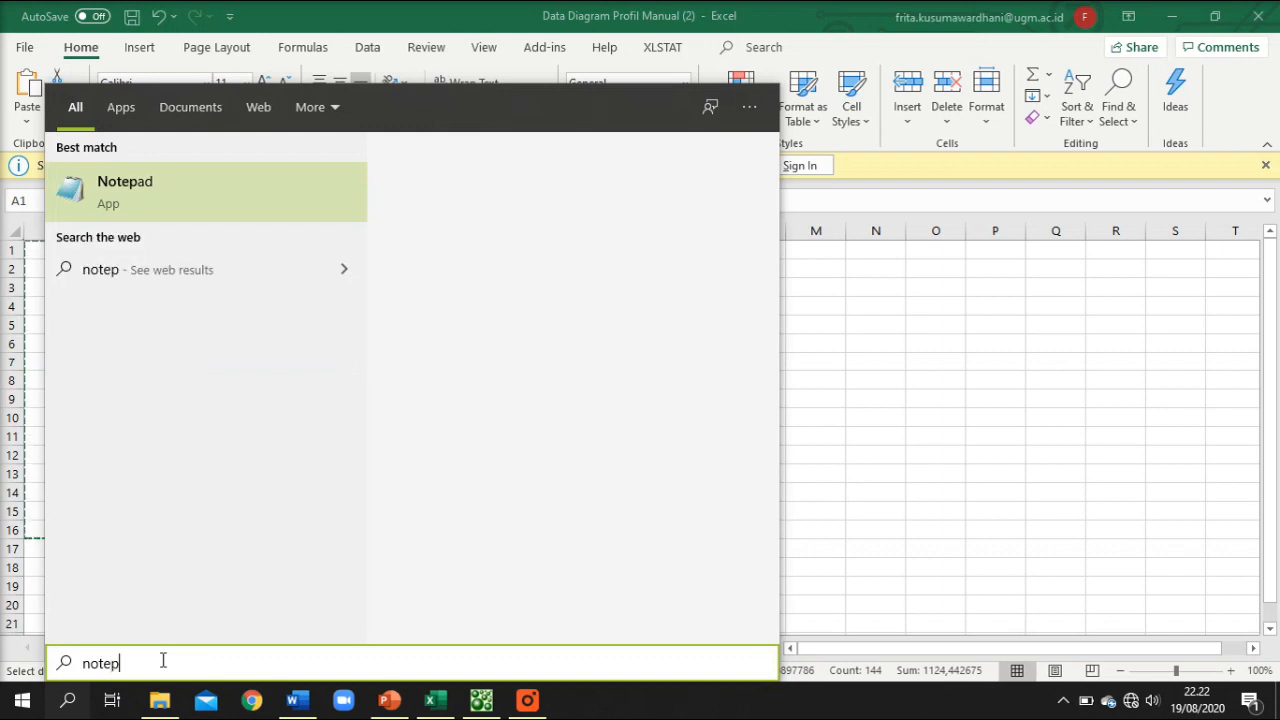
left_click(113, 193)
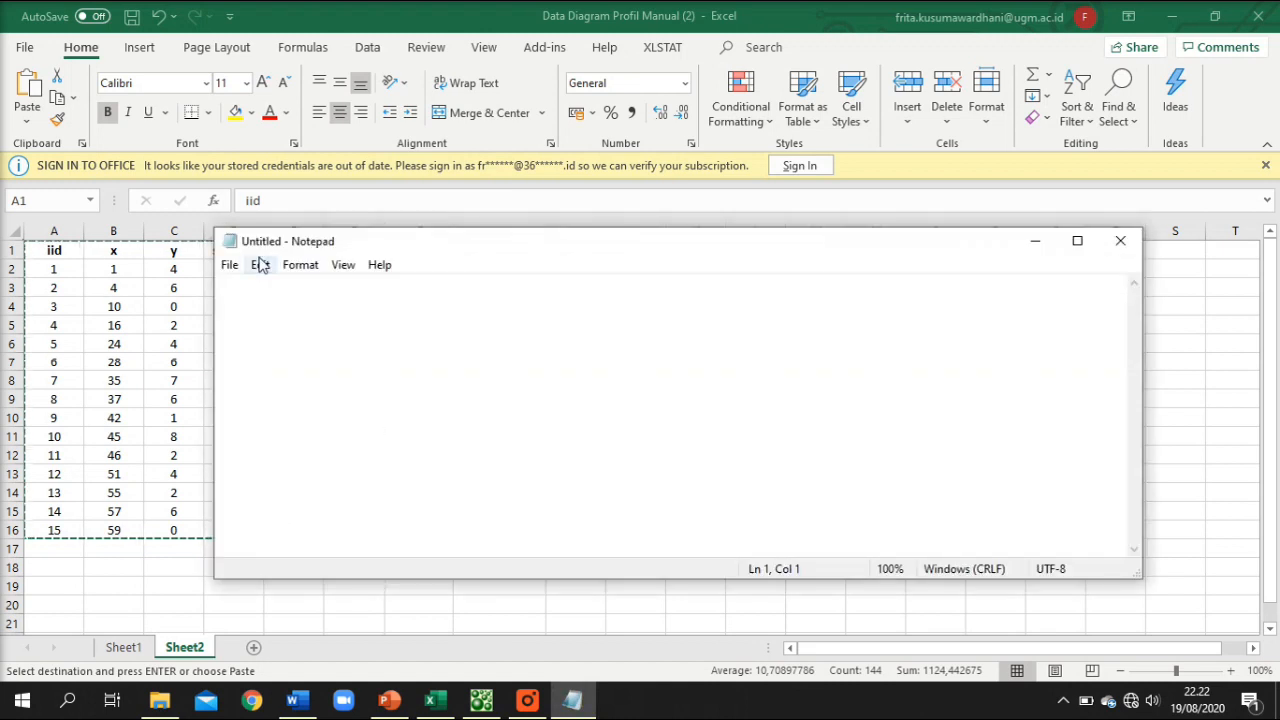
key("ctrl+v")
Save the Notepad text as "latihan diagram profil" on New Volume (D:), check its header row and close Notepad.
left_click(229, 266)
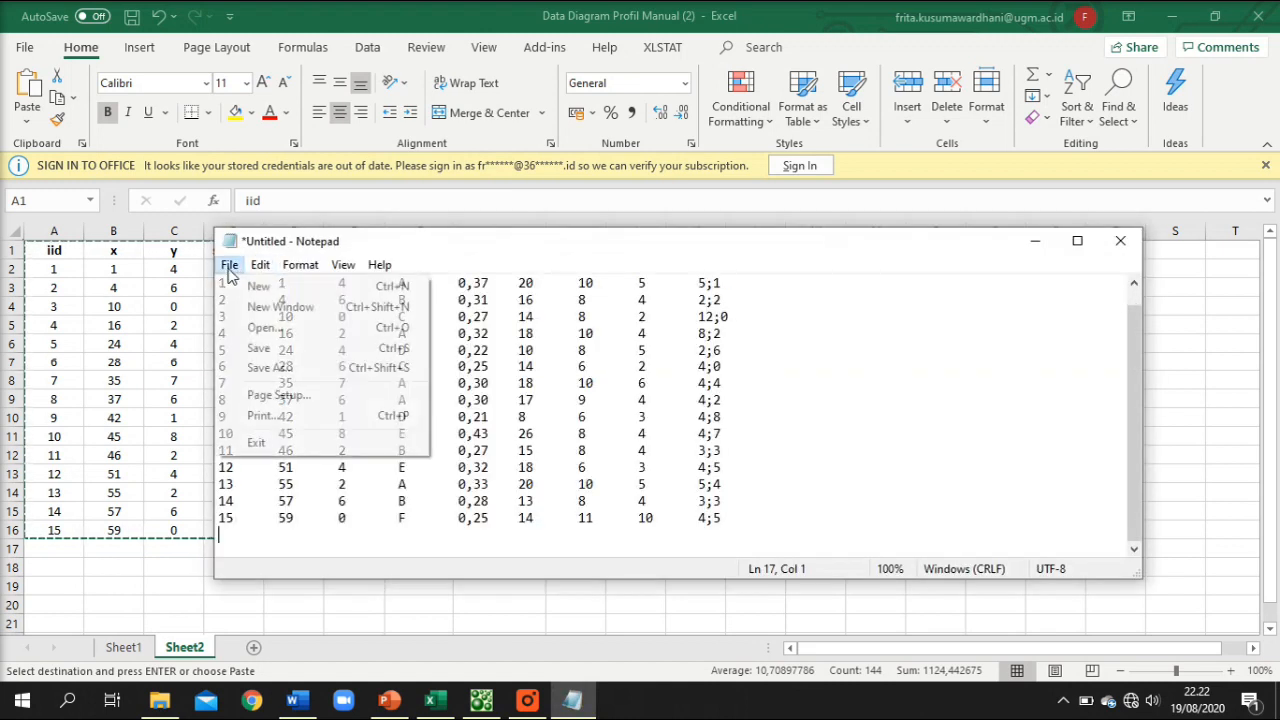
left_click(260, 352)
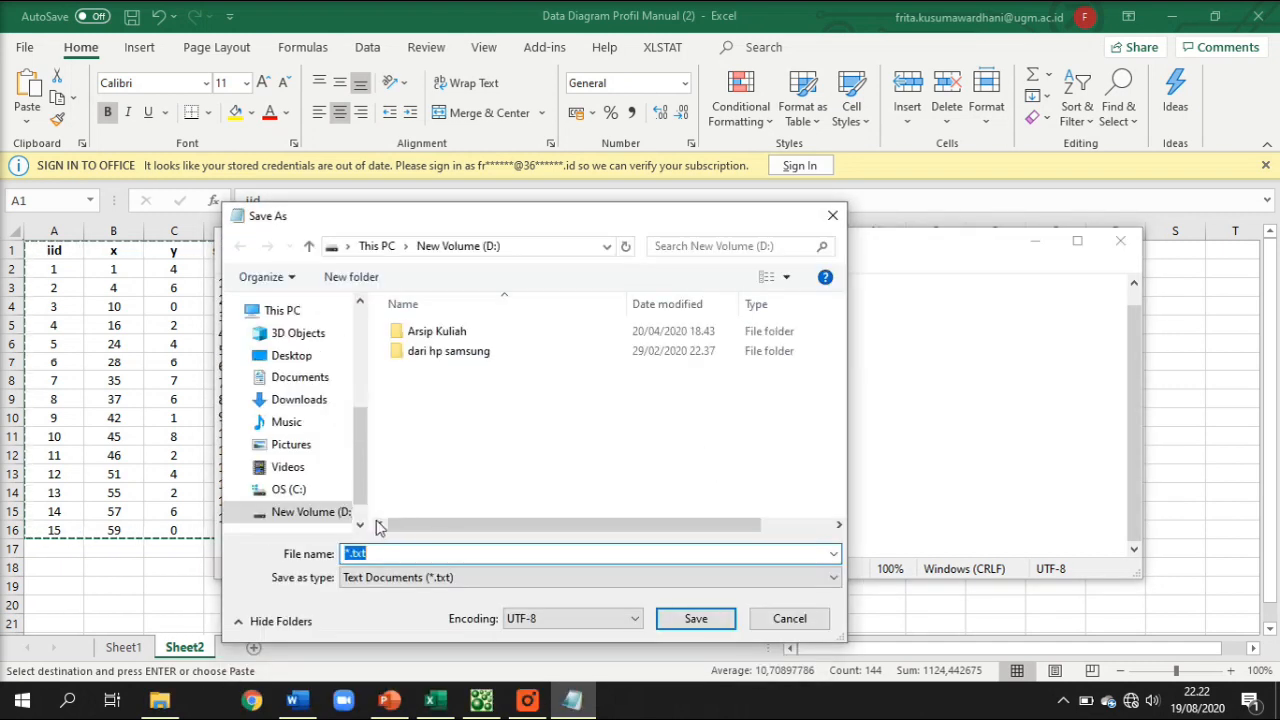
type("latuha")
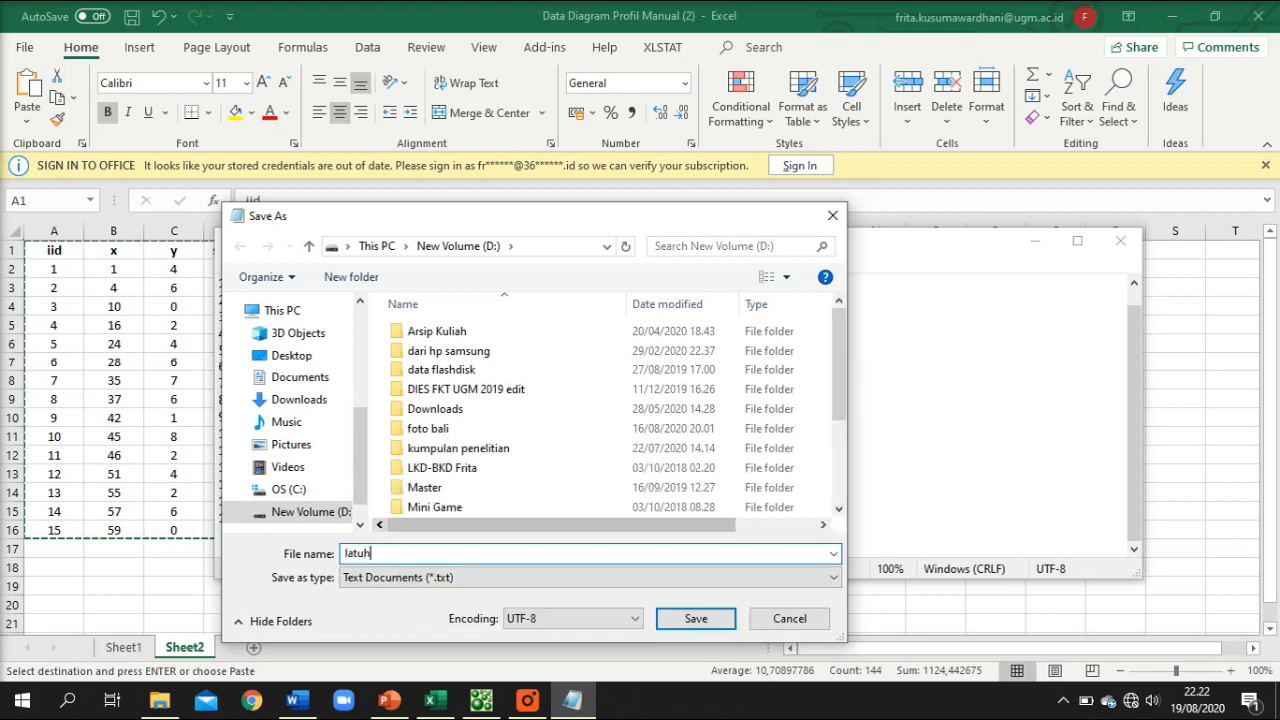
key("BackSpace")
key("BackSpace")
key("BackSpace")
type("i")
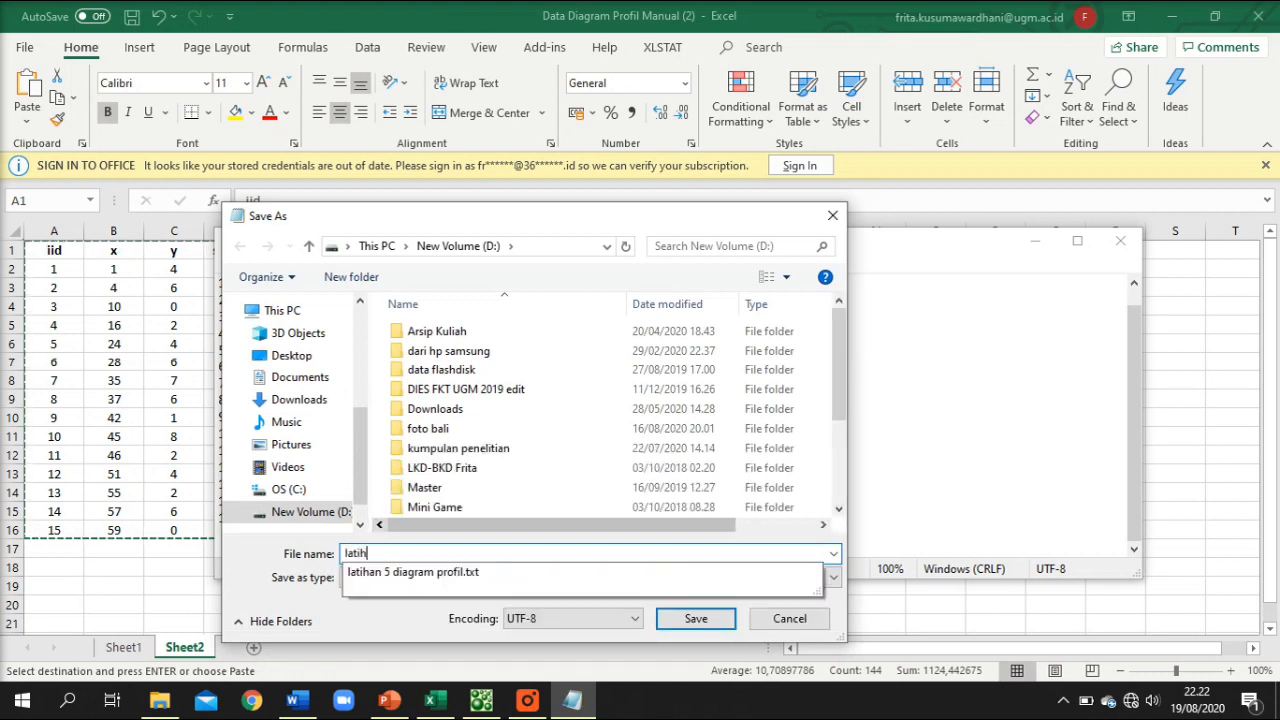
type("han diagram profil")
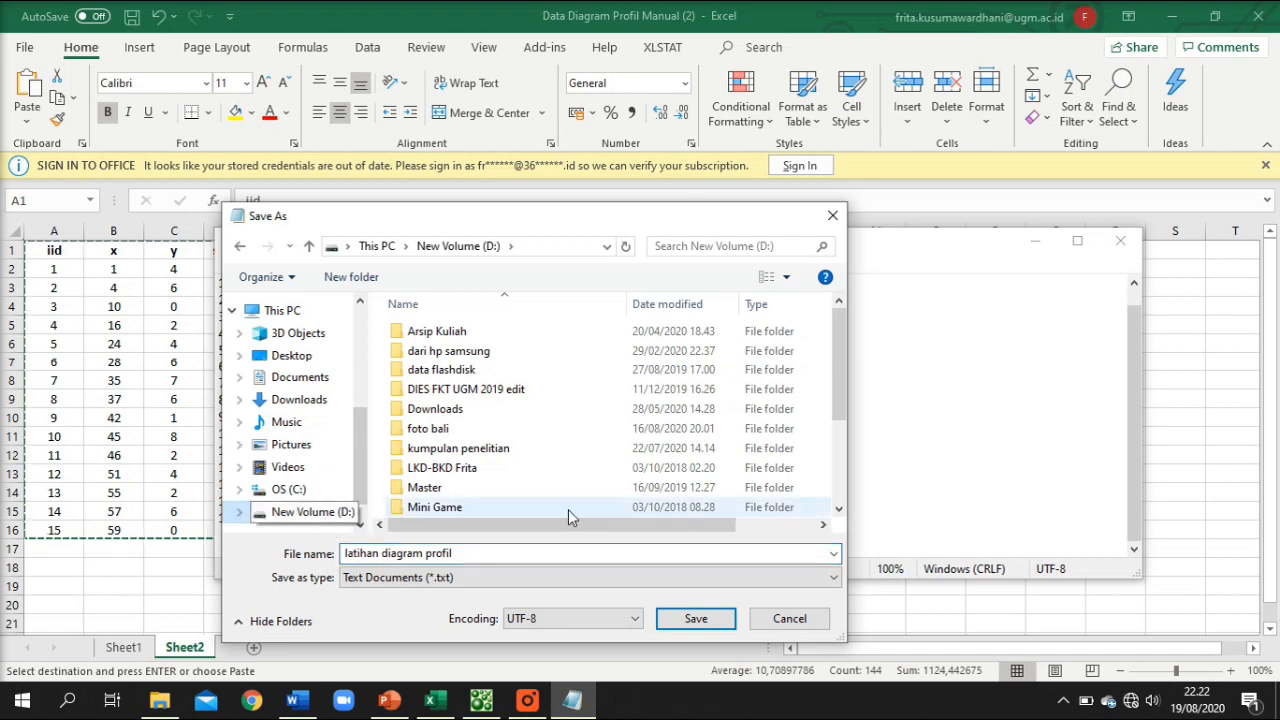
left_click(703, 622)
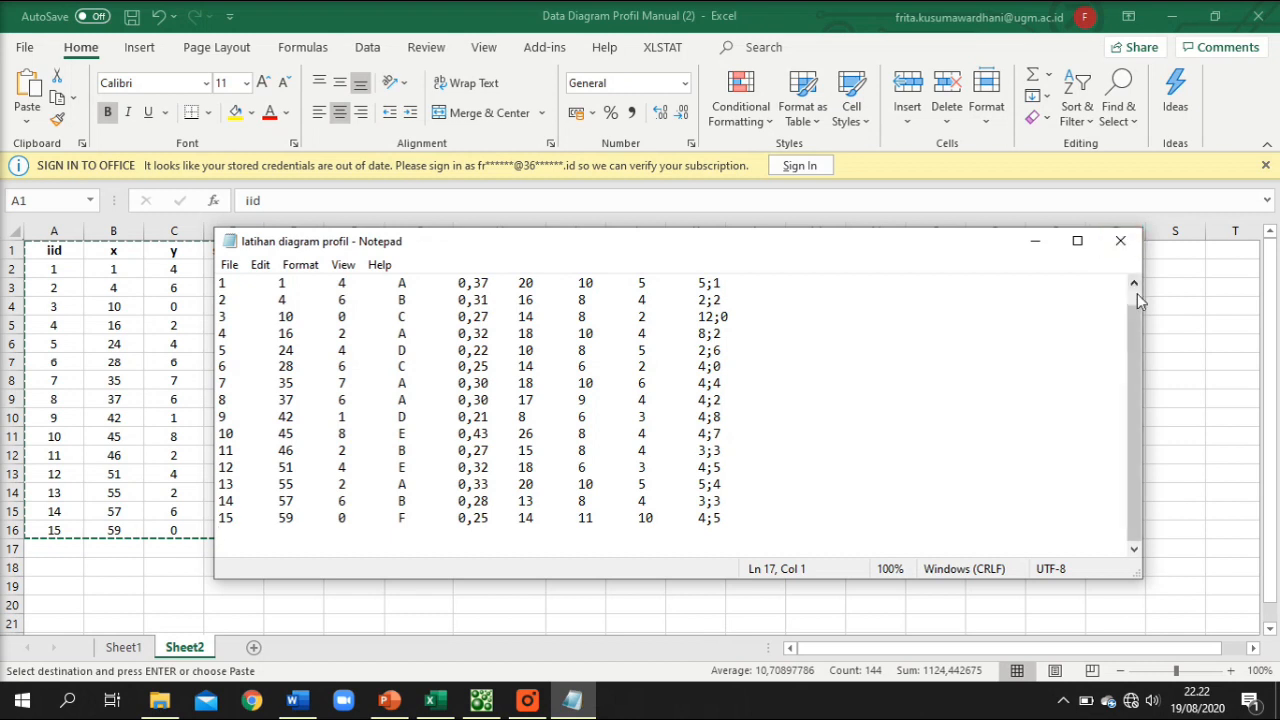
scroll(1138, 300, "up", 1)
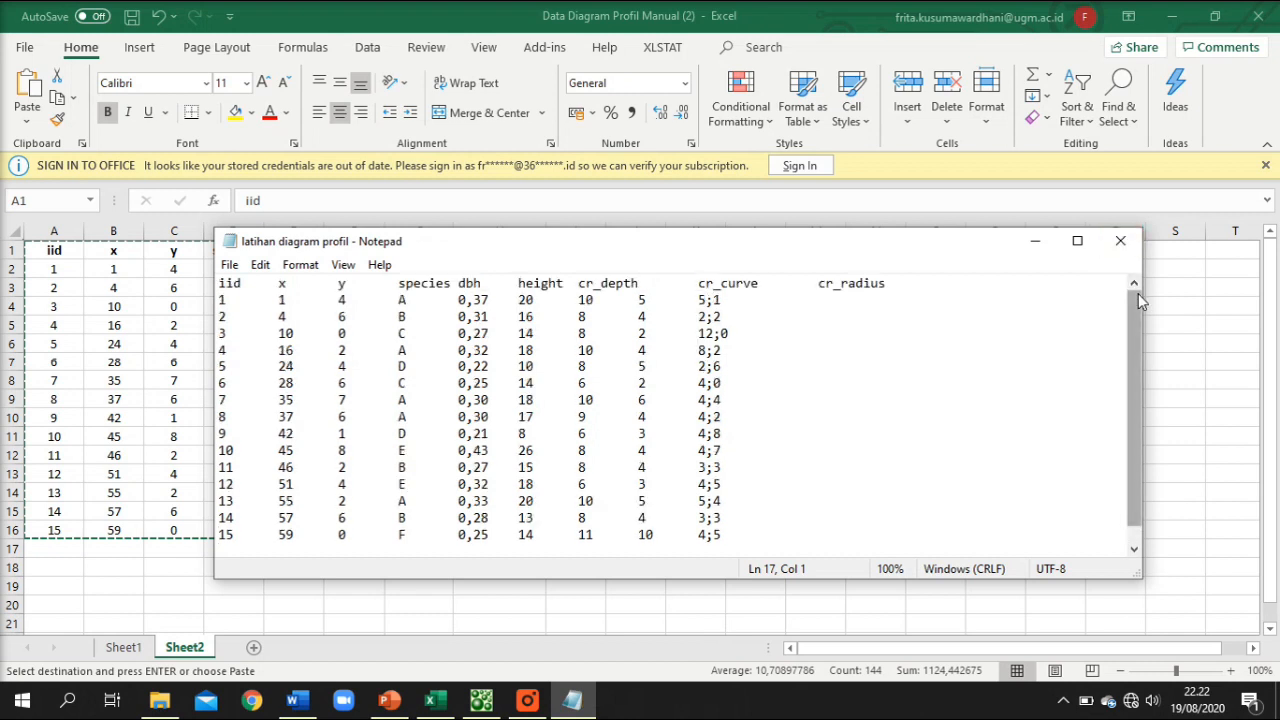
left_click(1112, 250)
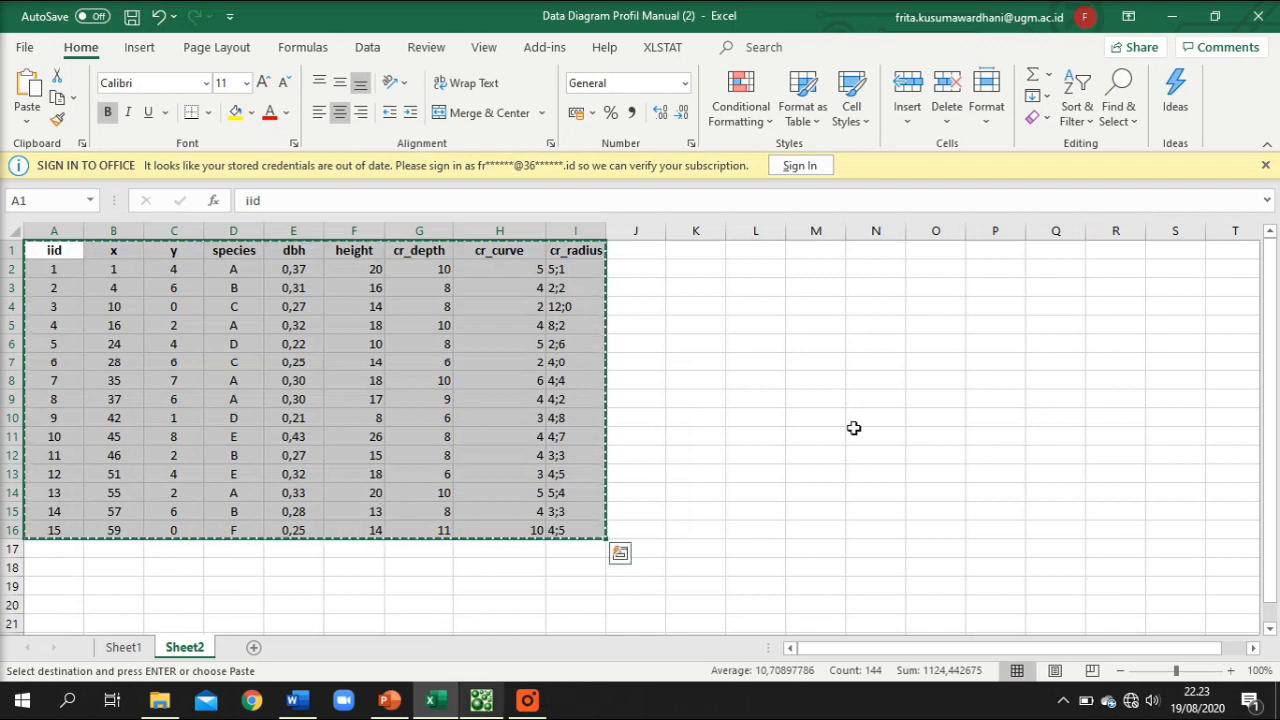
left_click(935, 362)
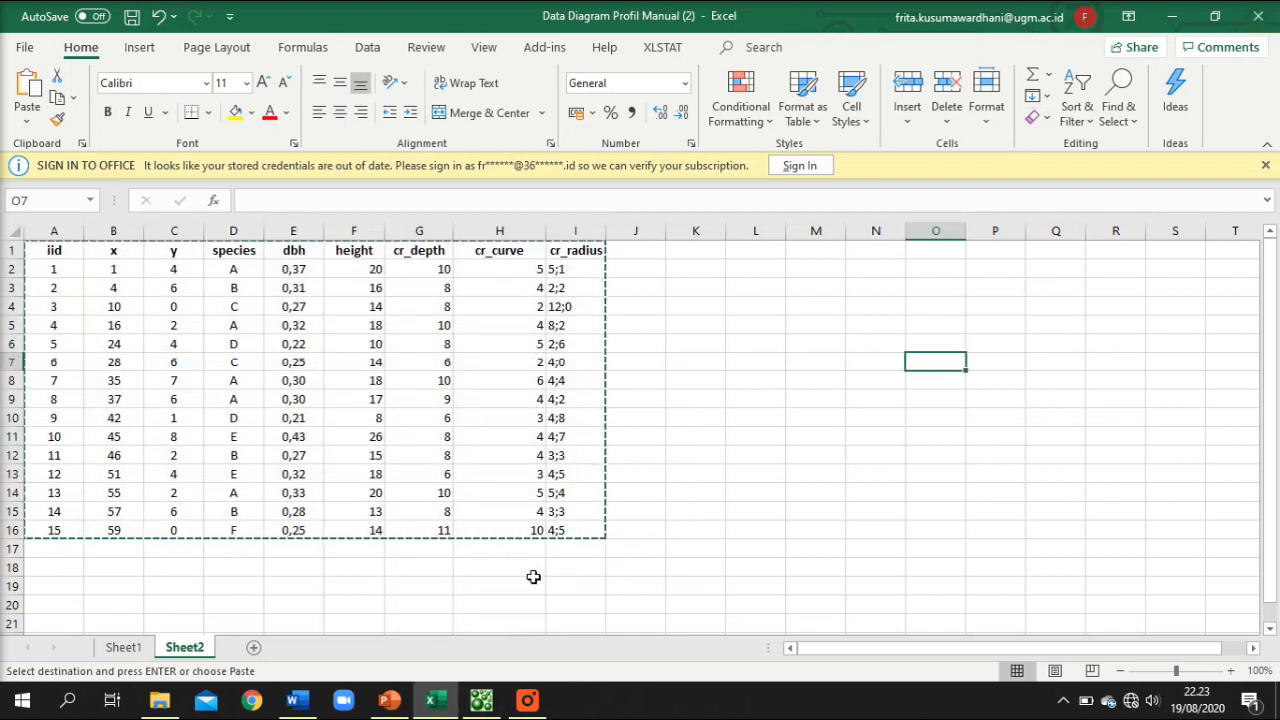
Switch to SExI-FS and create a default project with a plot 60 m wide and 8 m high.
left_click(485, 702)
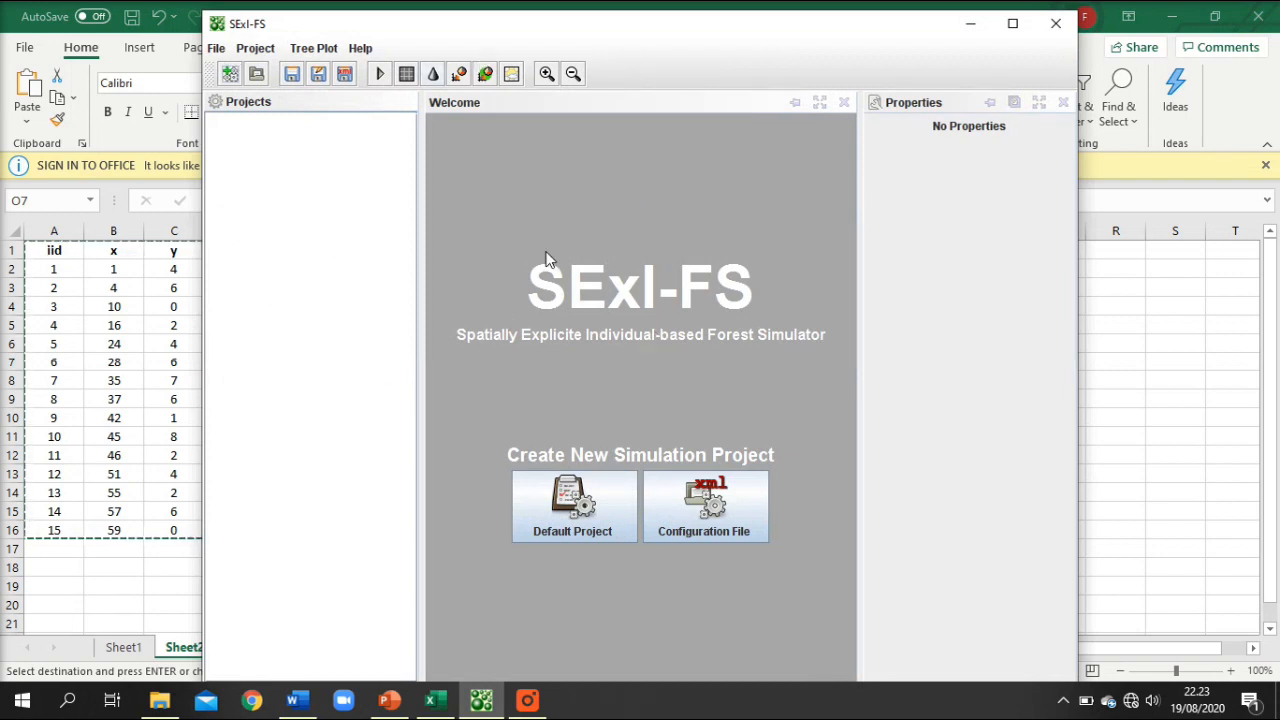
left_click(569, 527)
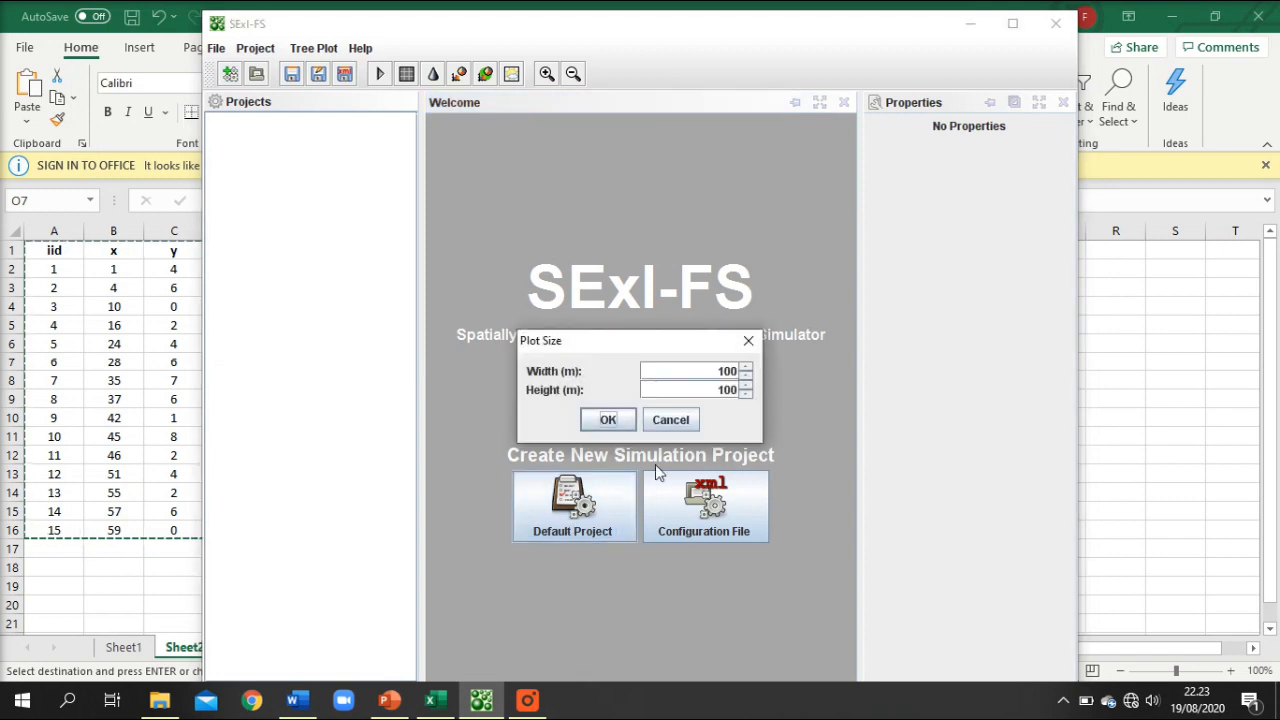
left_click_drag(718, 371, 759, 372)
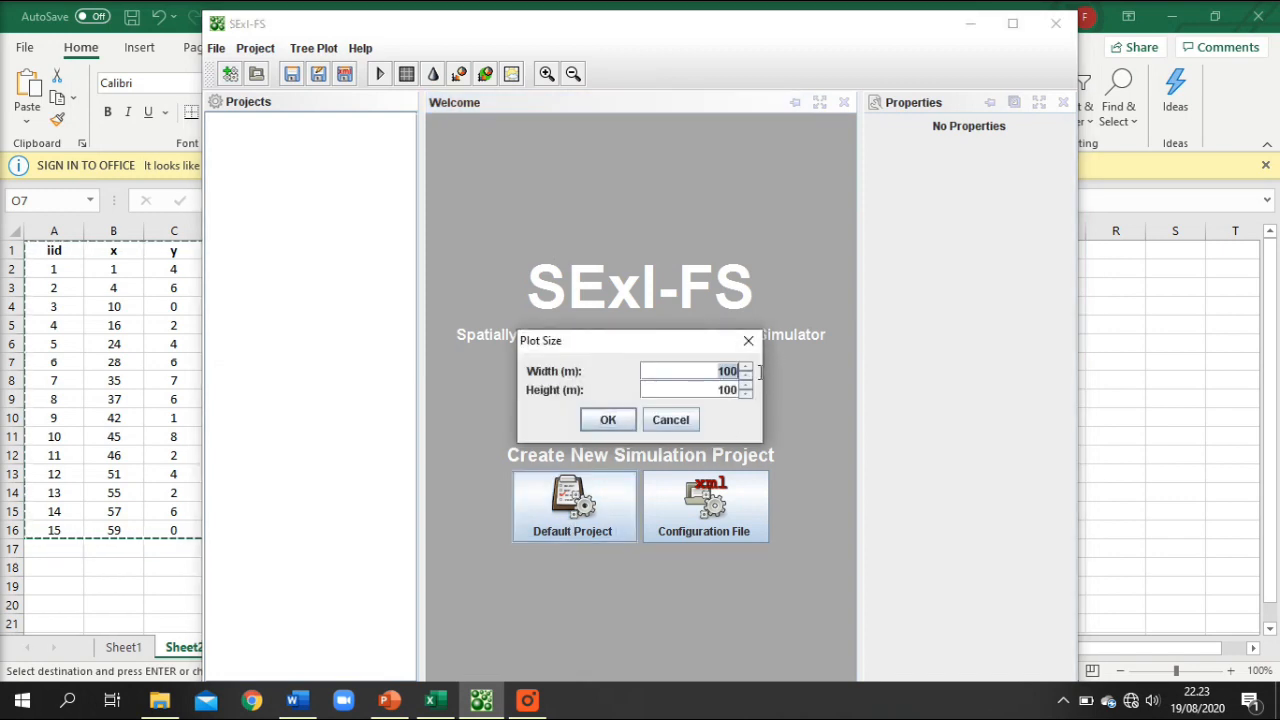
type("60")
left_click_drag(727, 390, 741, 392)
type("8")
left_click(609, 420)
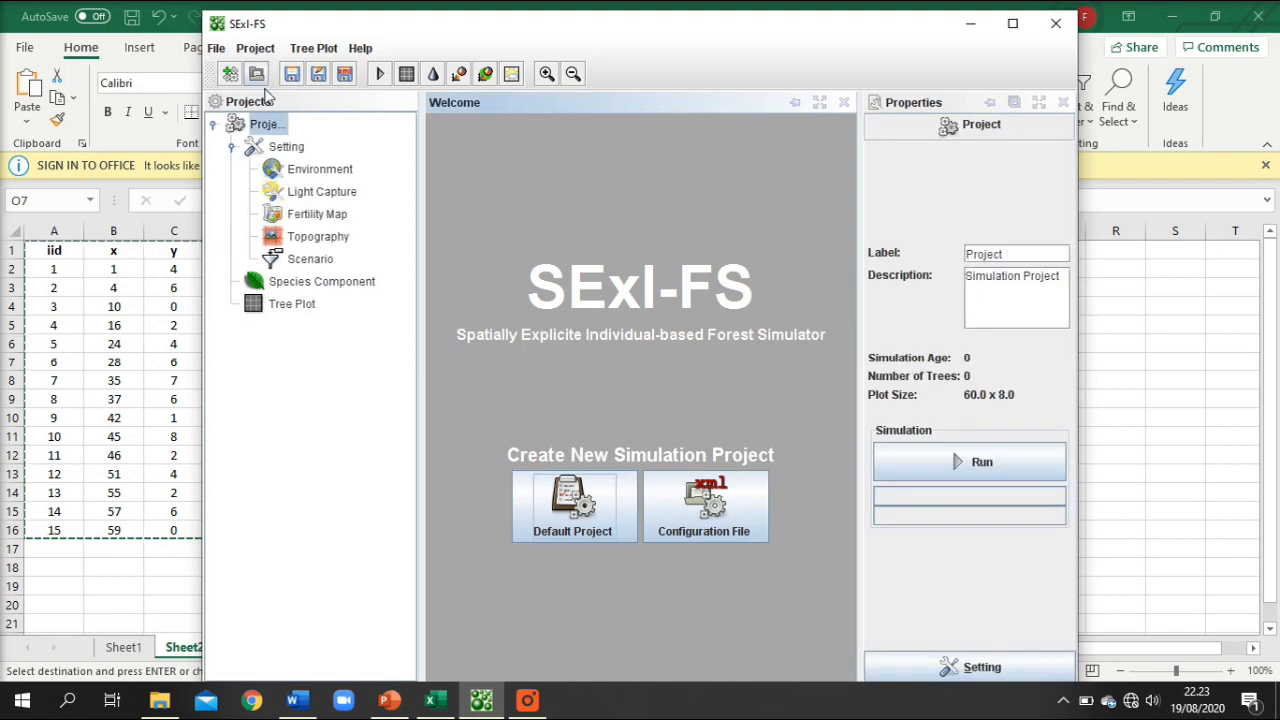
Try to load latihan diagram profil.txt from New Volume (D:) as the constructed trees of Project1's Tree Plot.
left_click(291, 304)
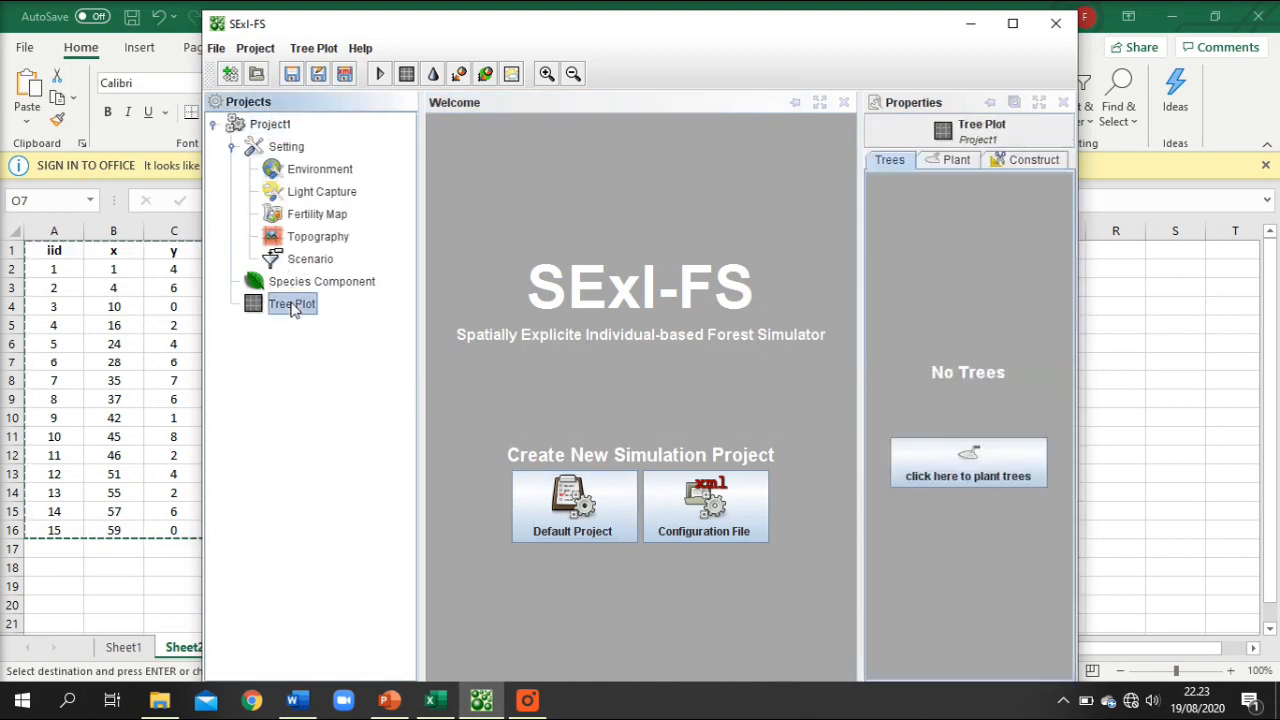
left_click(1040, 161)
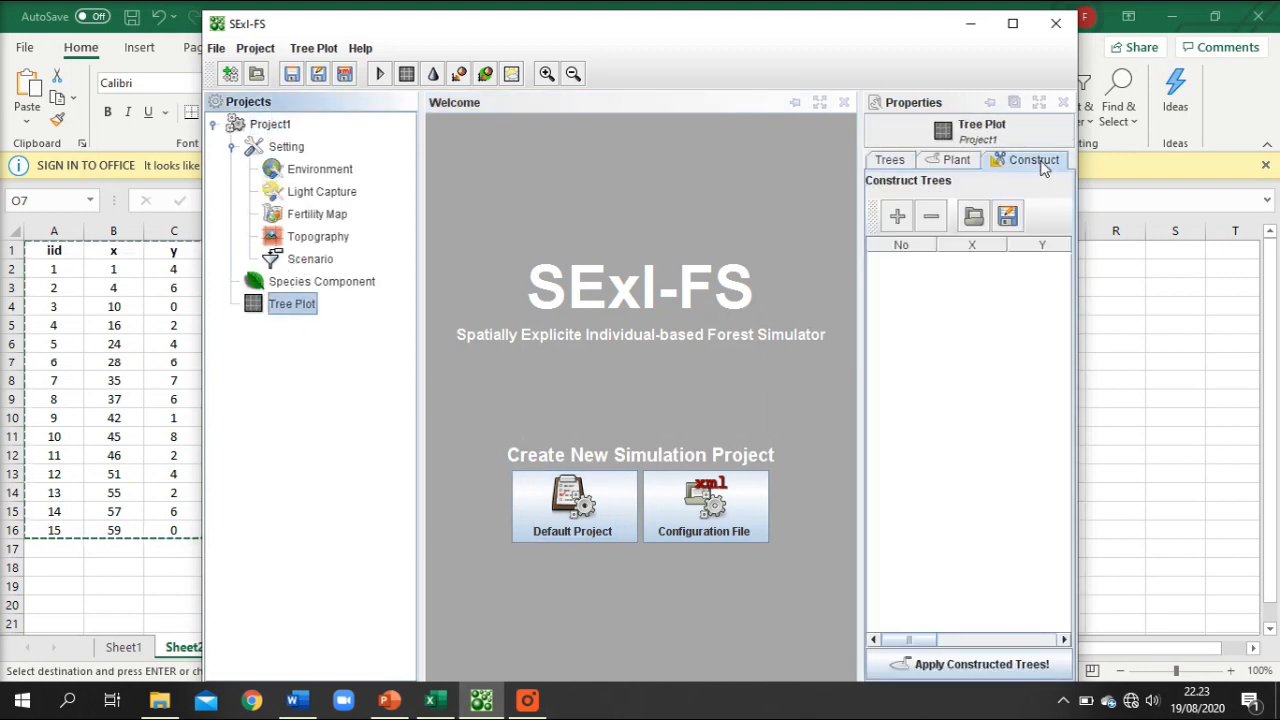
left_click(973, 216)
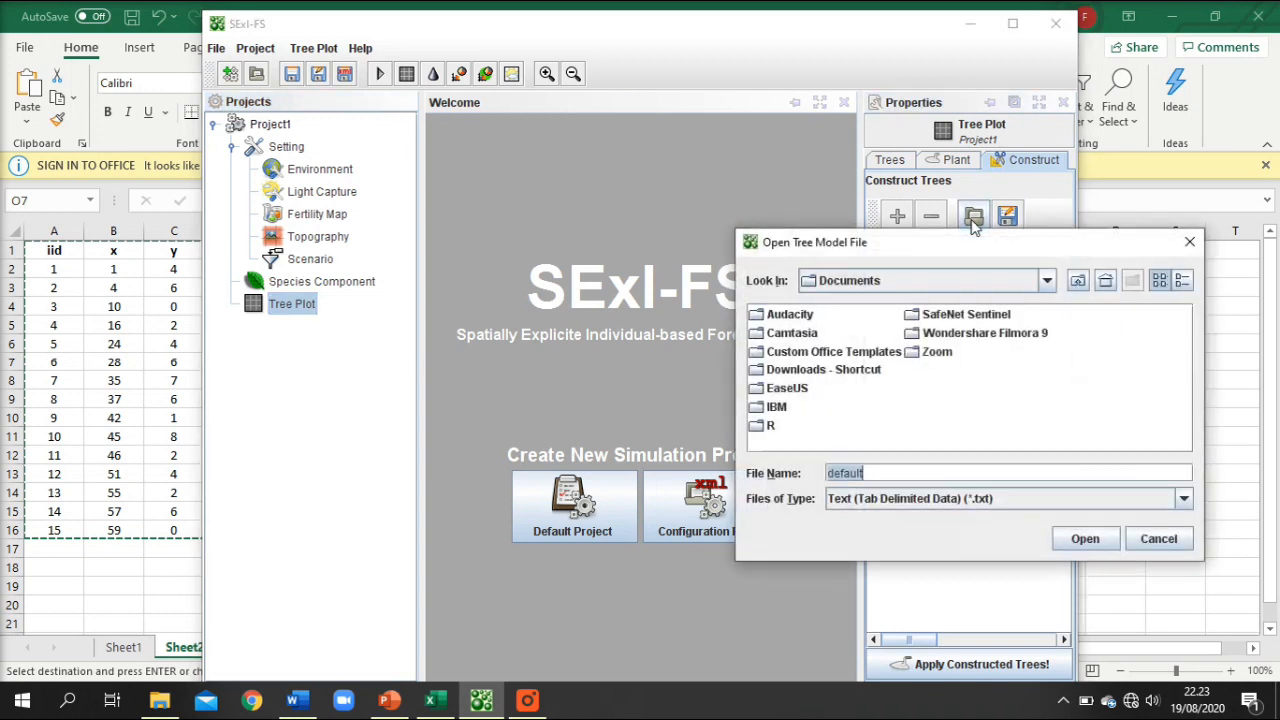
left_click(1047, 282)
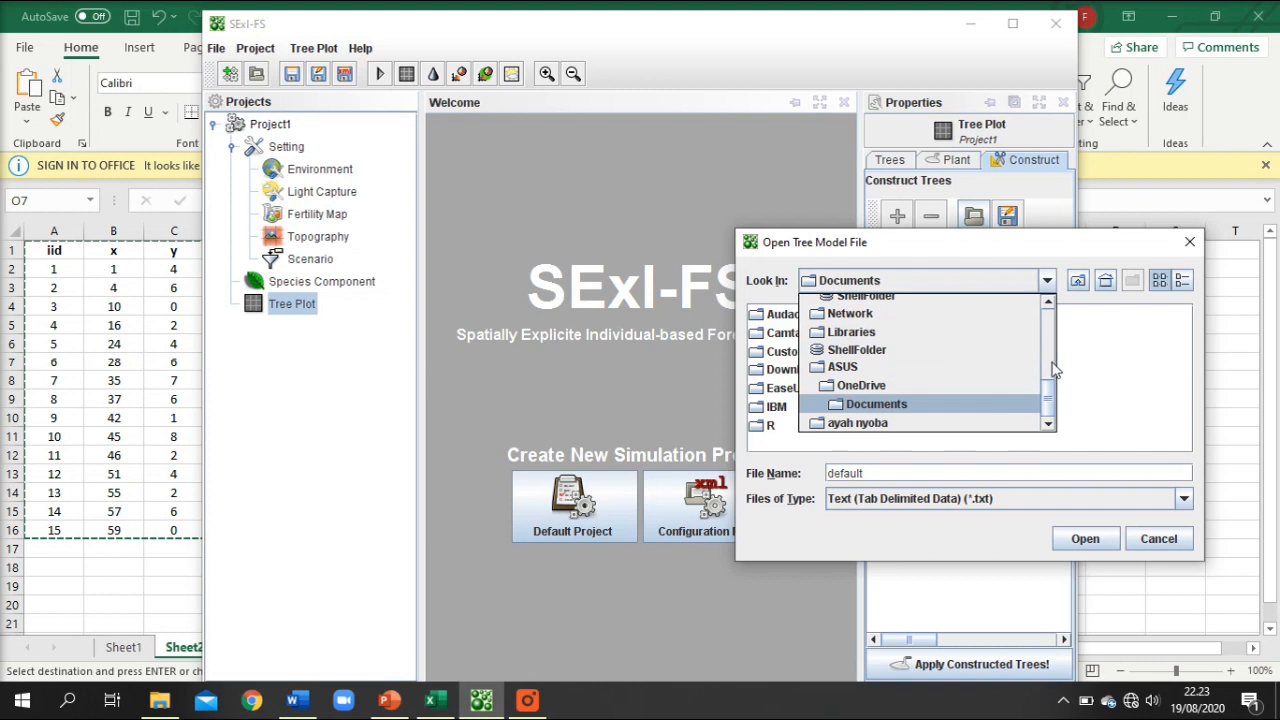
scroll(1051, 390, "up", 1)
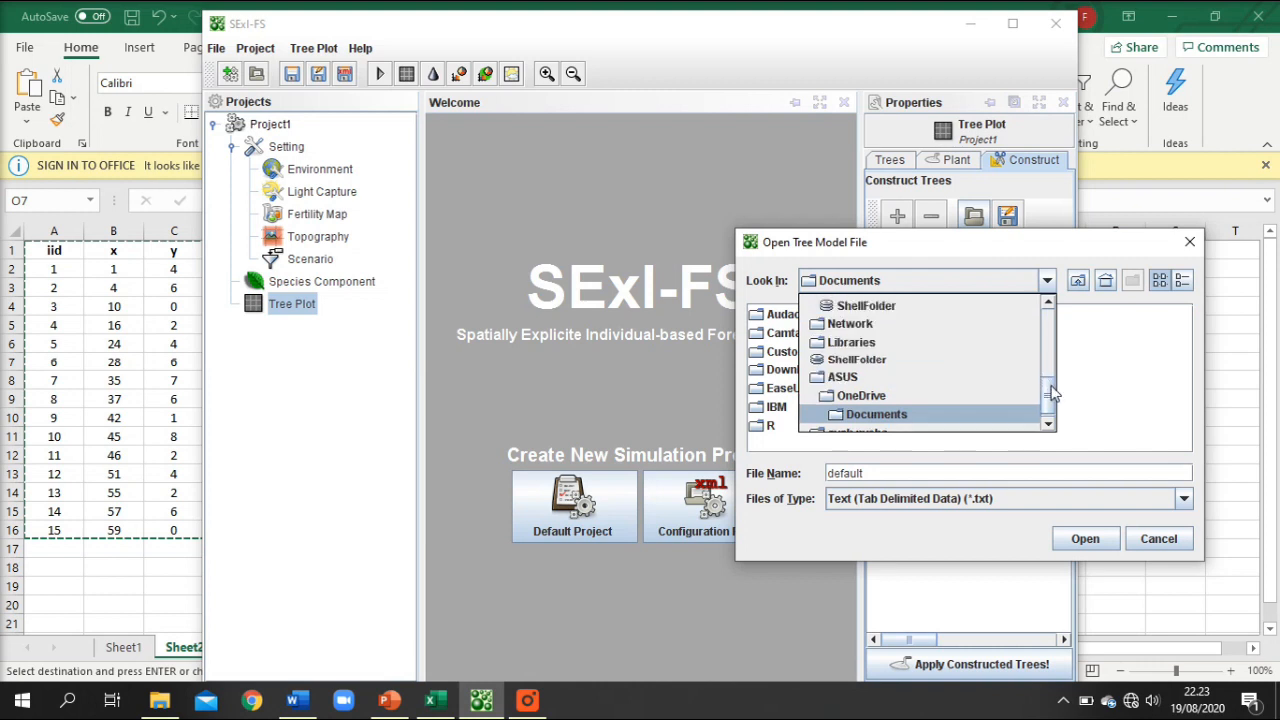
left_click_drag(1051, 388, 1052, 312)
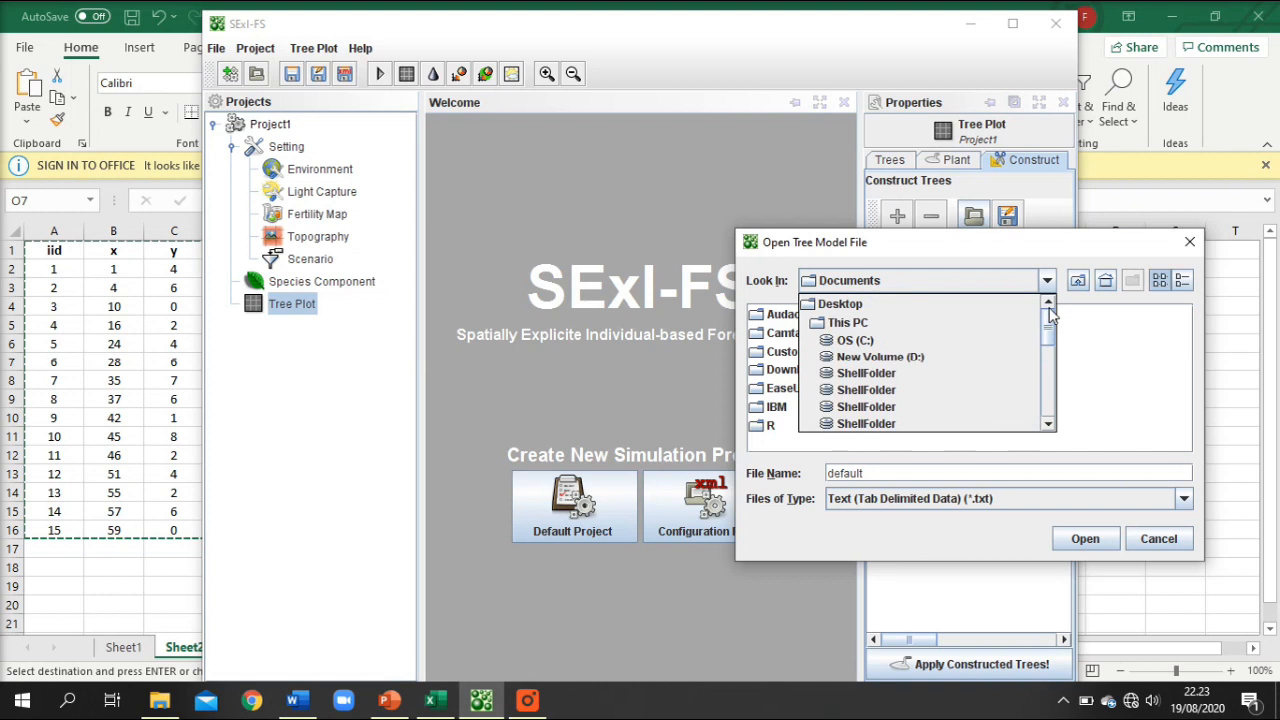
left_click(940, 356)
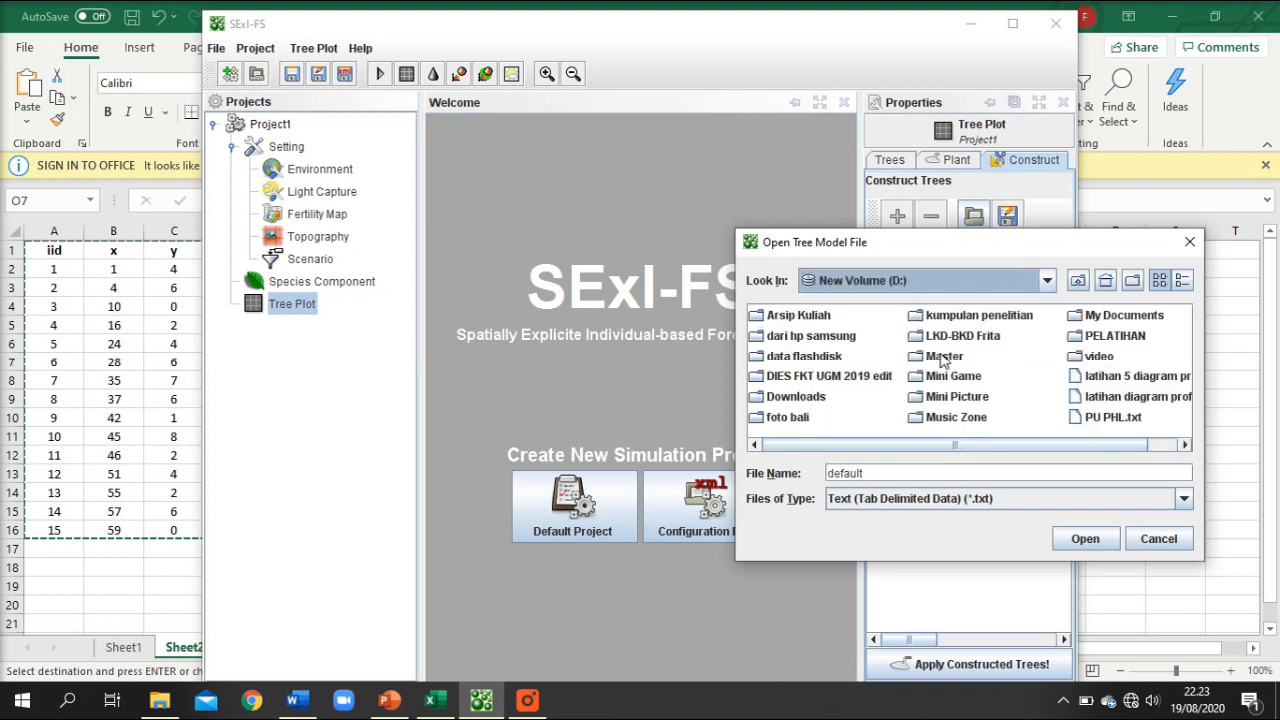
left_click(1136, 401)
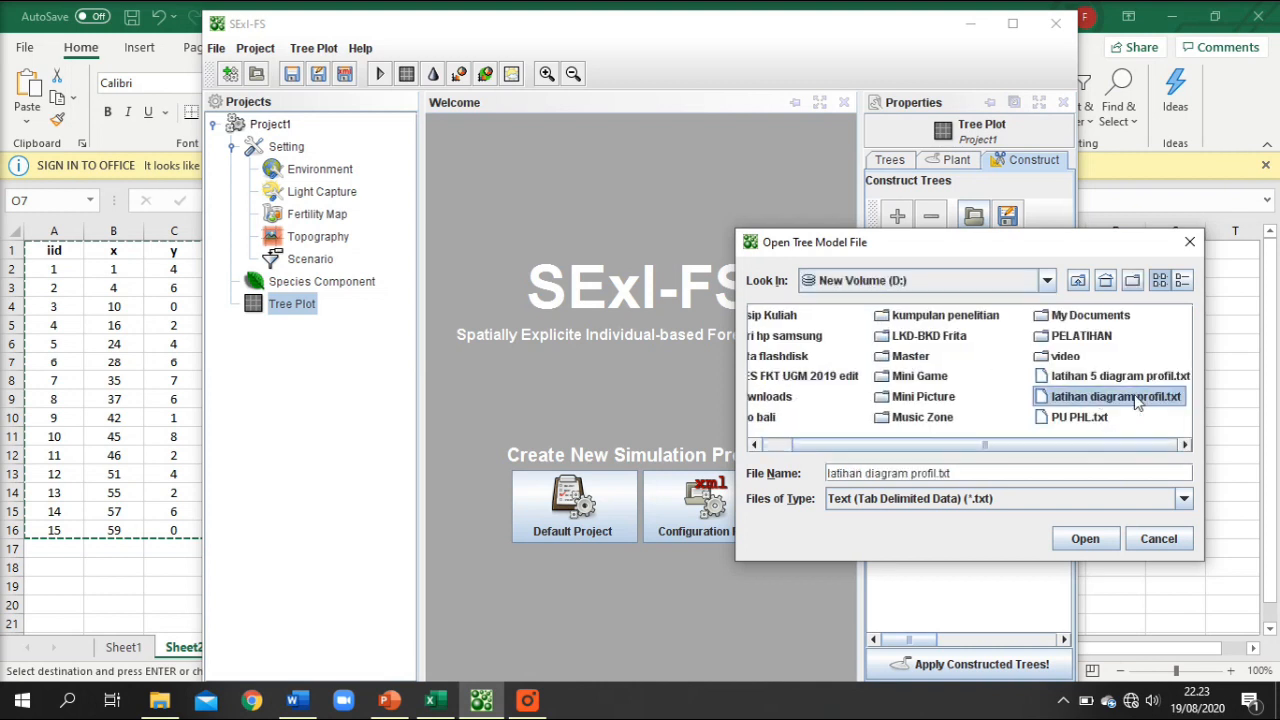
left_click(1086, 540)
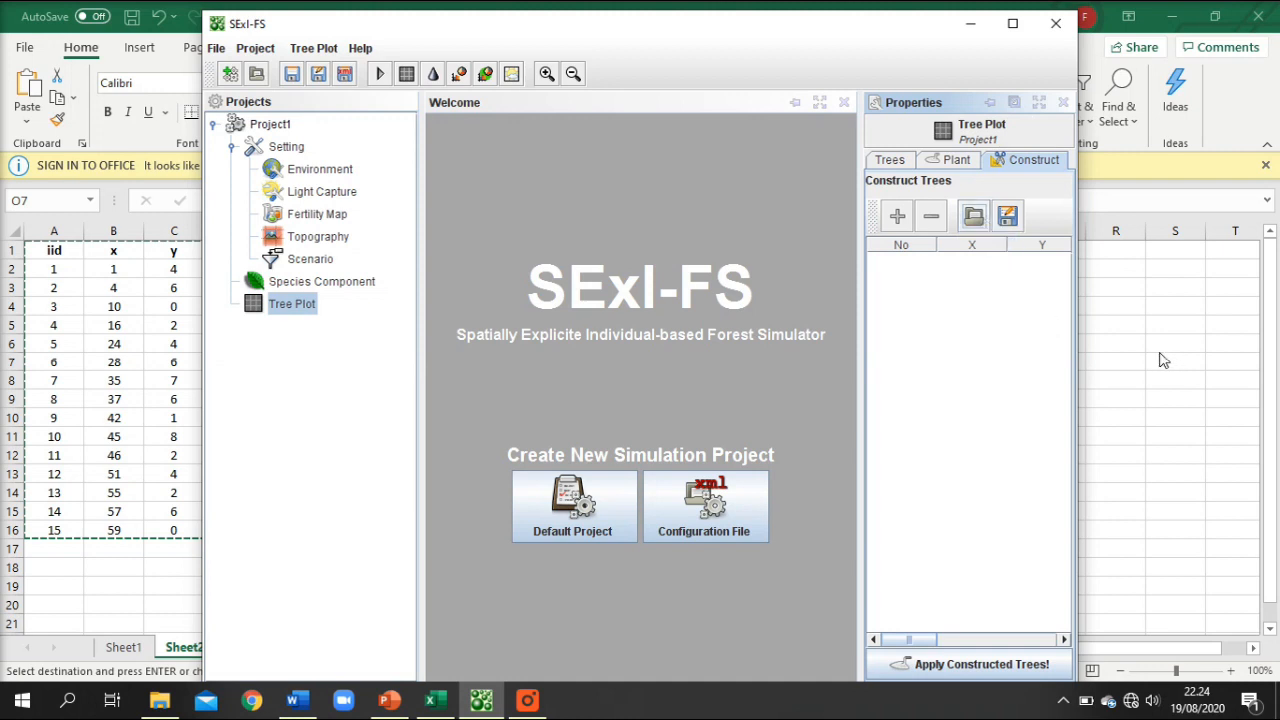
Compare the dbh decimal notation in Sheet2 of the Excel workbook with the text file latihan 5 diagram profil on New Volume (D:).
key("alt+Tab")
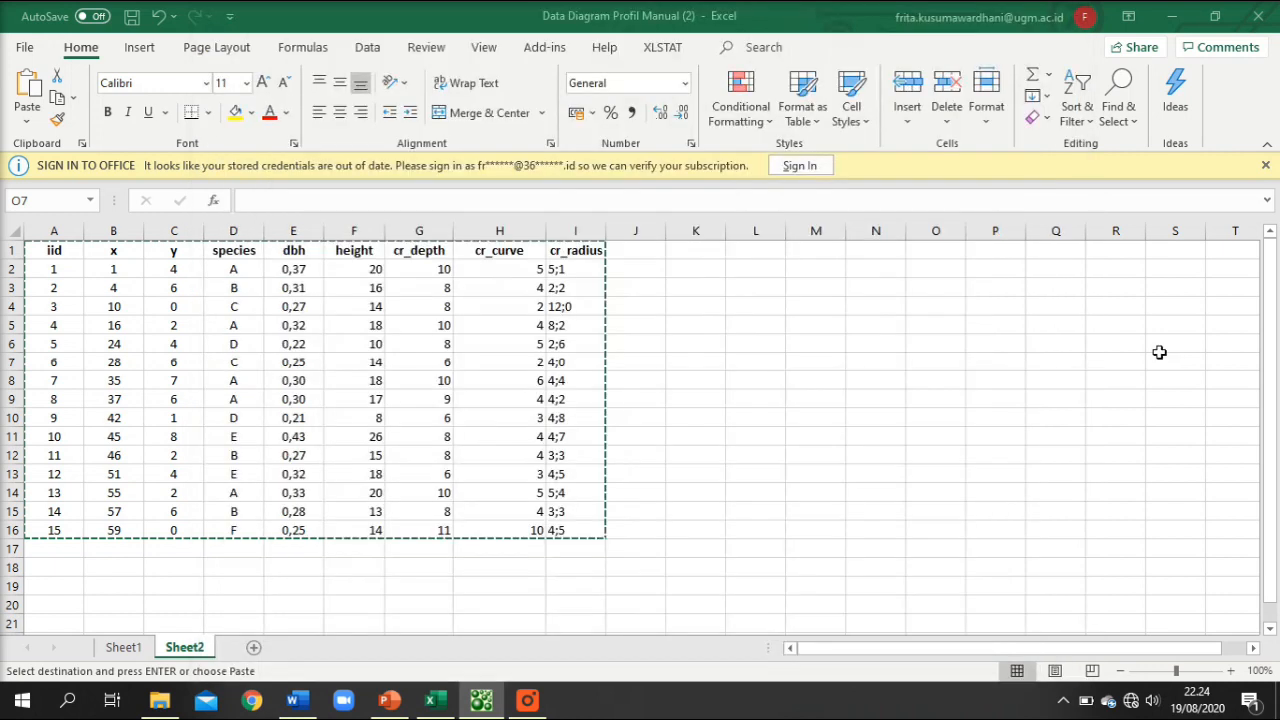
left_click(306, 269)
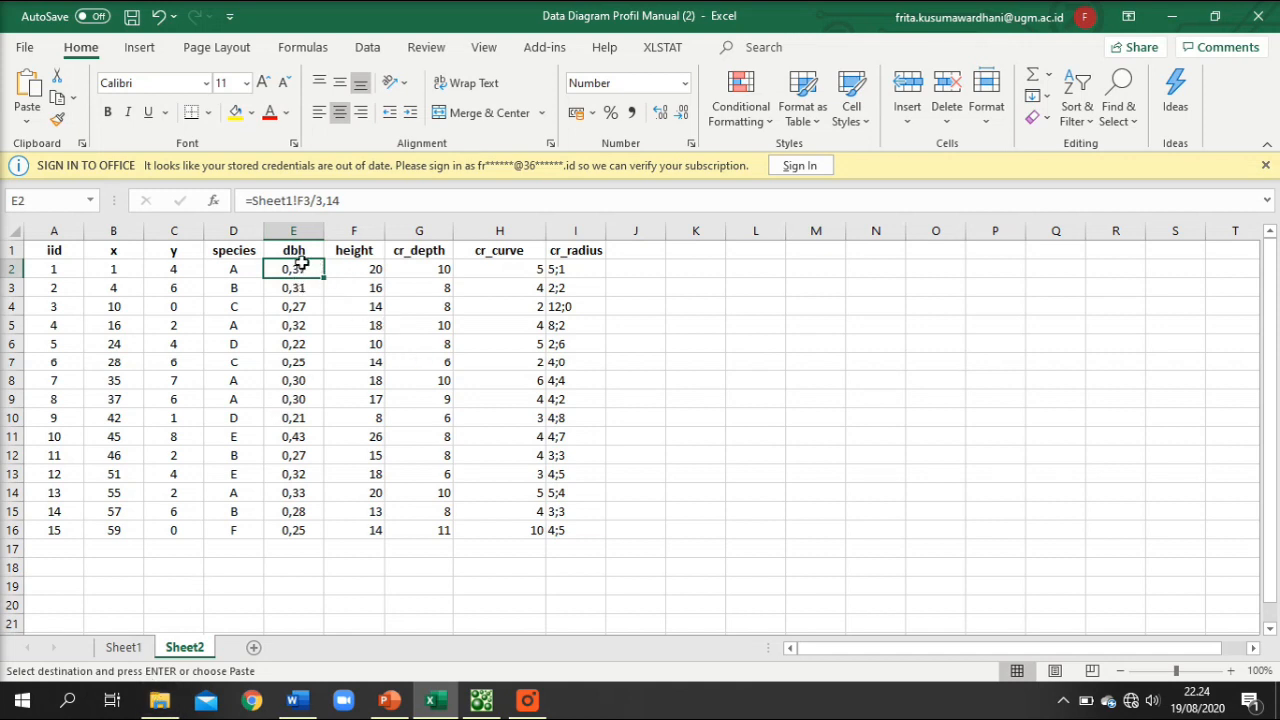
left_click(160, 705)
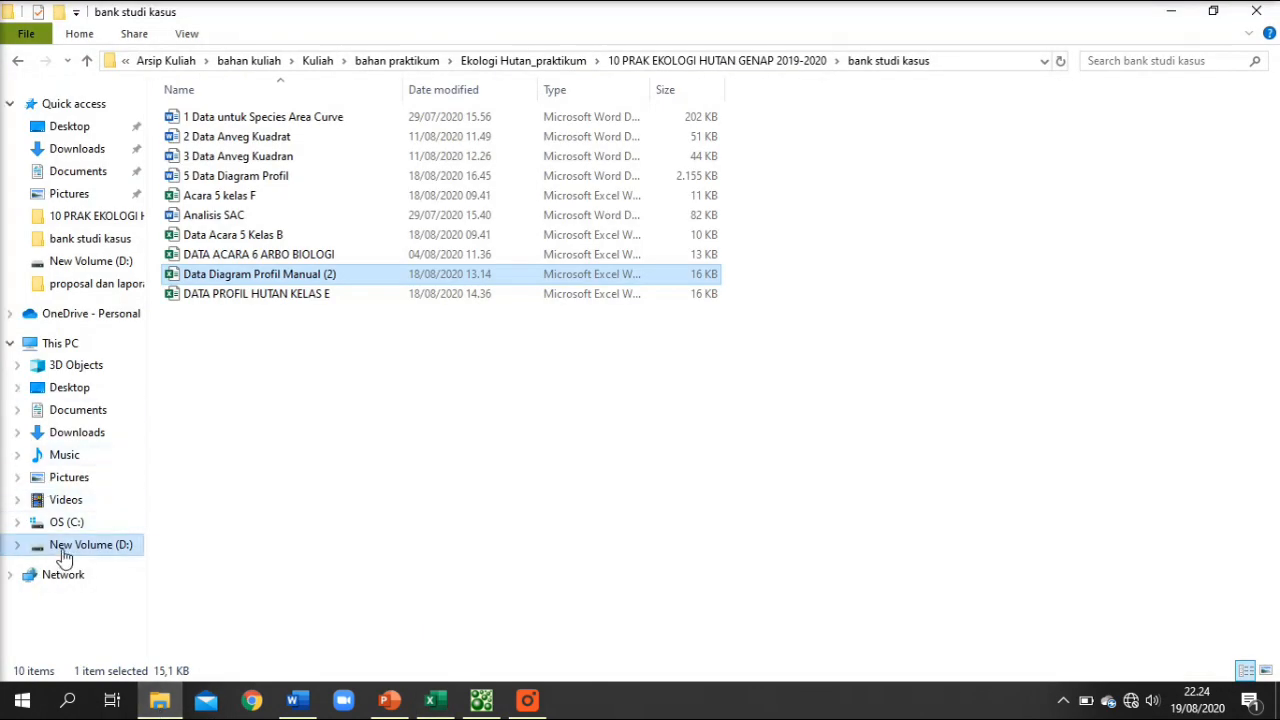
left_click(63, 553)
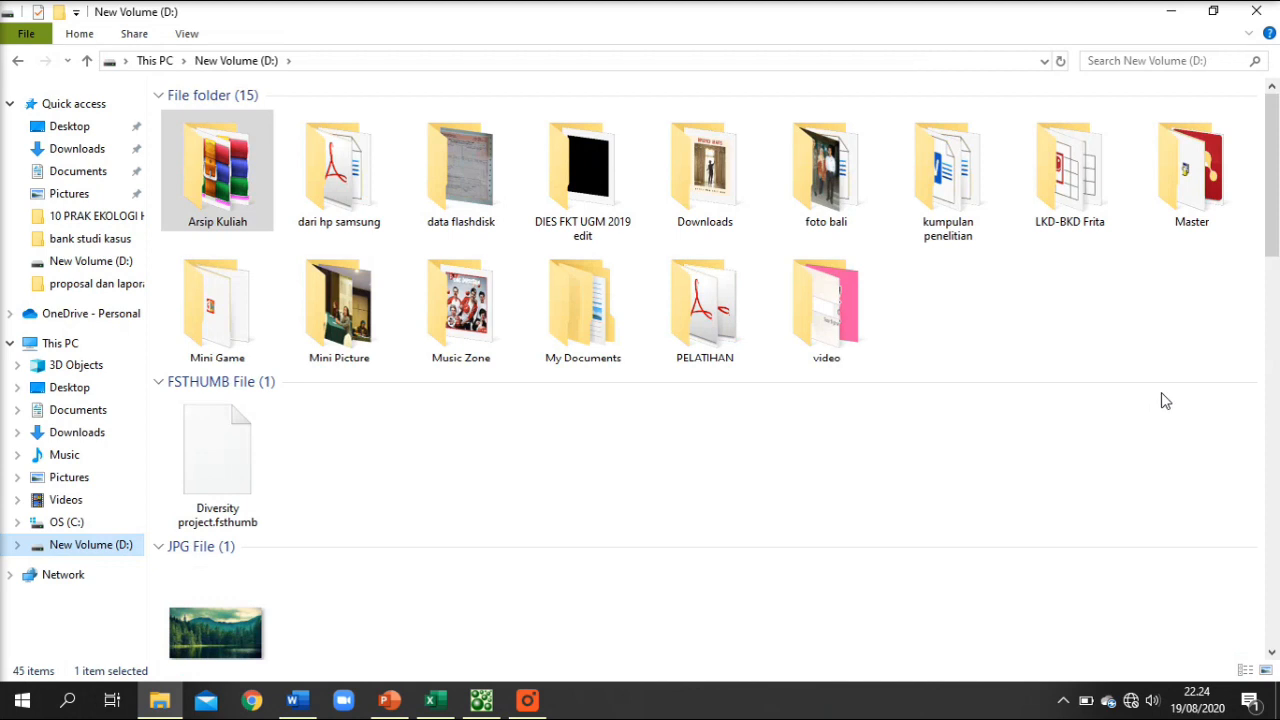
left_click_drag(1276, 244, 1265, 640)
left_click(224, 349)
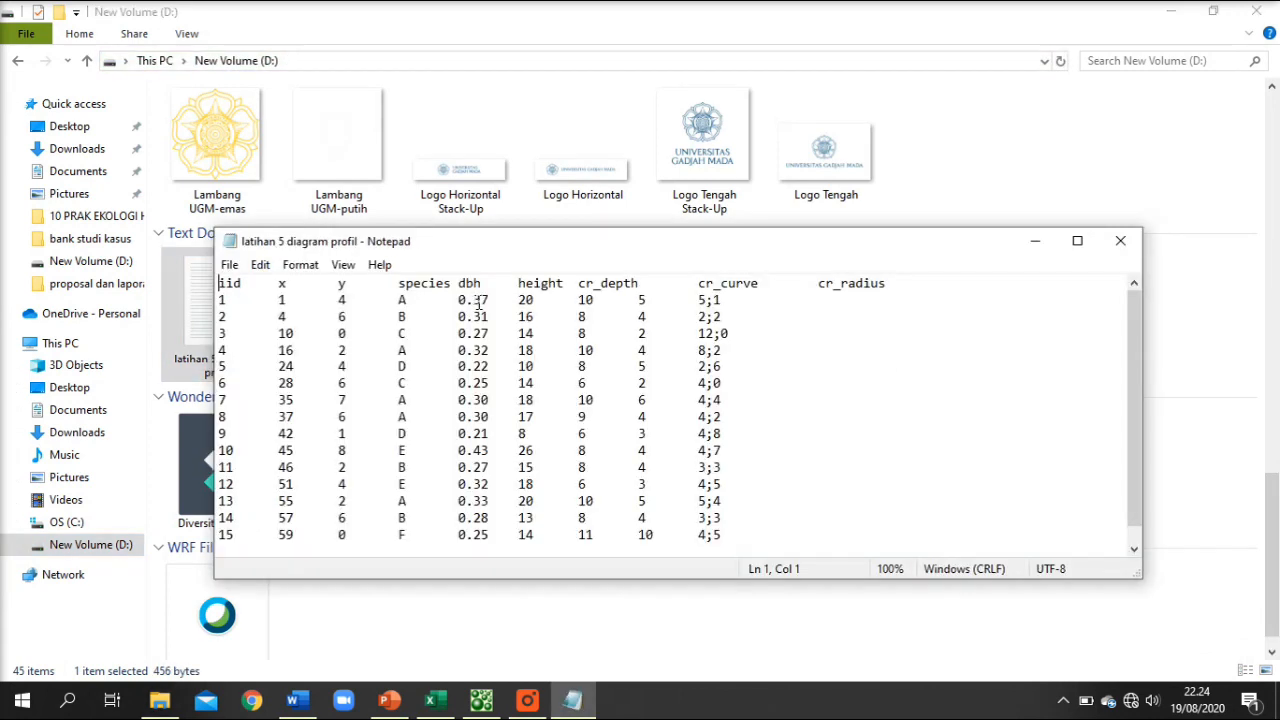
left_click(1121, 241)
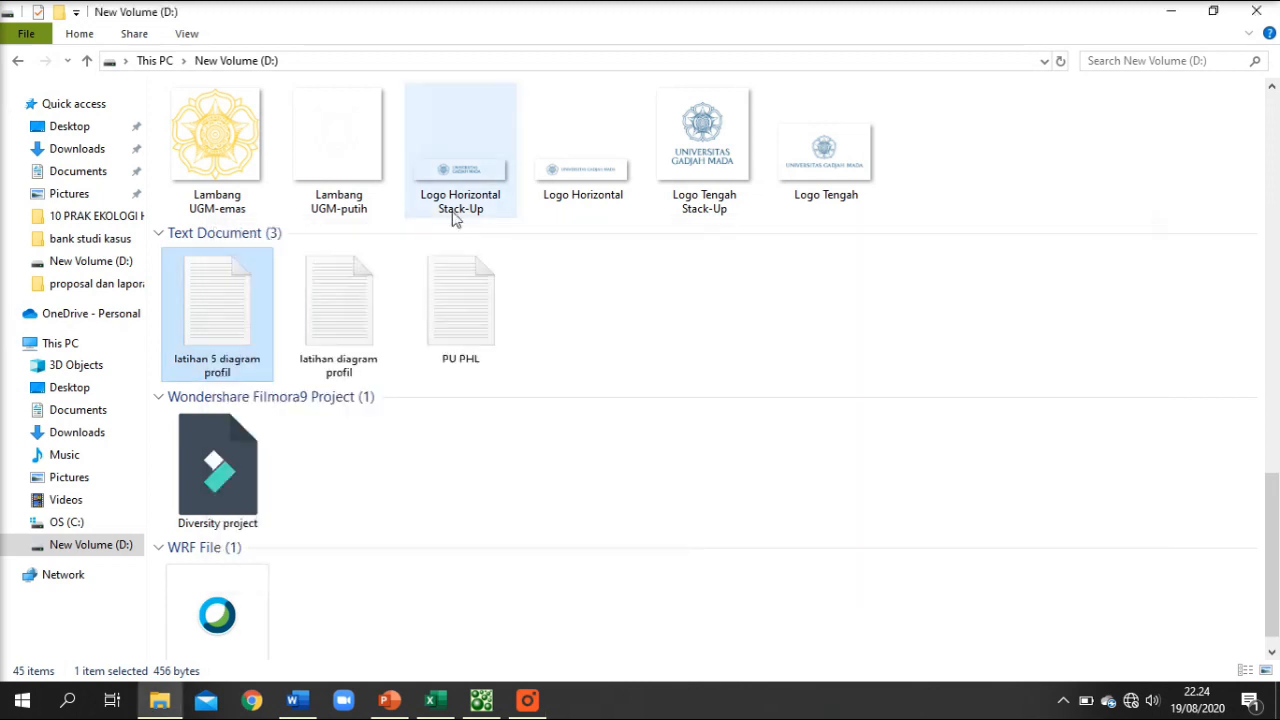
scroll(257, 372, "up", 1)
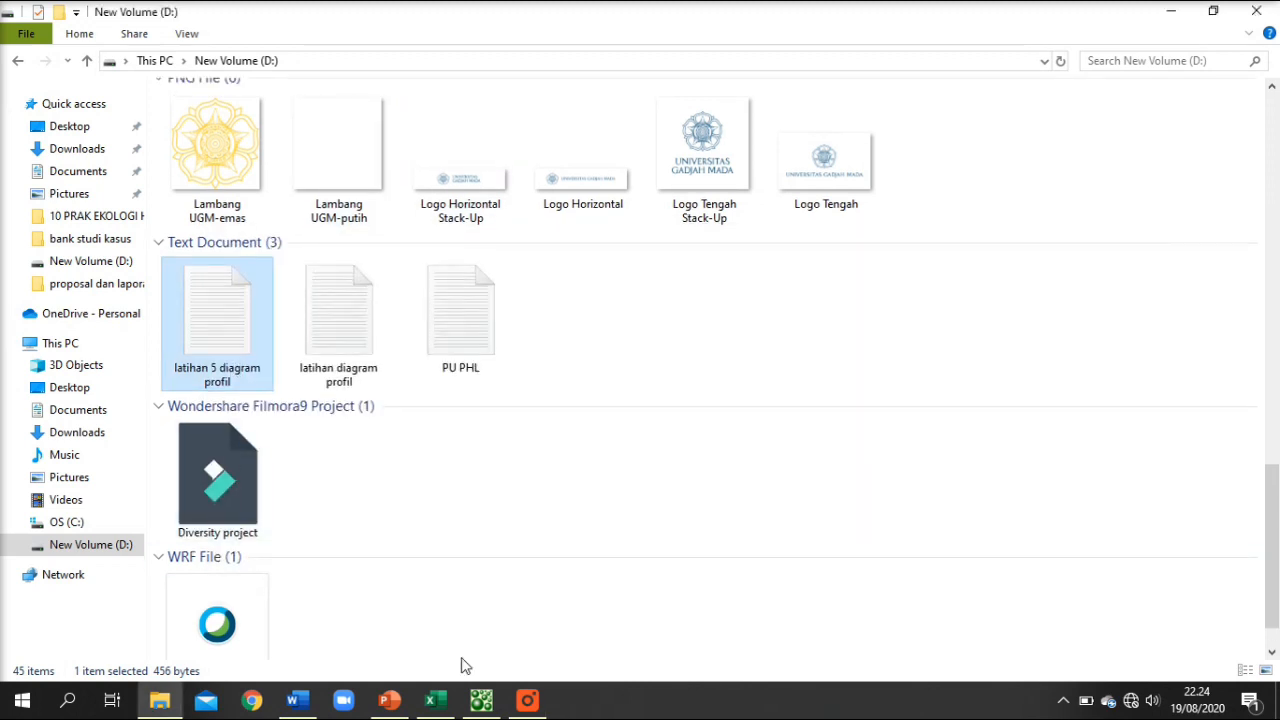
Switch to SExI-FS, load latihan 5 diagram profil.txt as the constructed trees, and apply them to the plot.
left_click(481, 701)
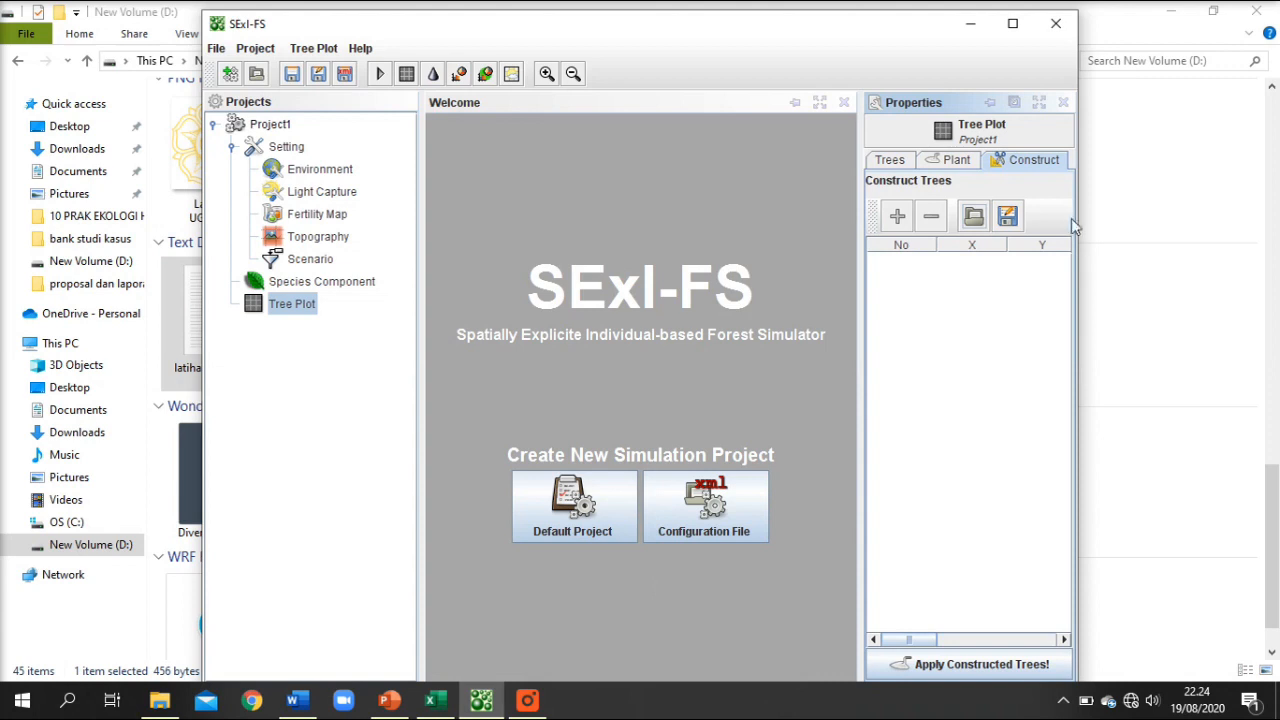
left_click(974, 217)
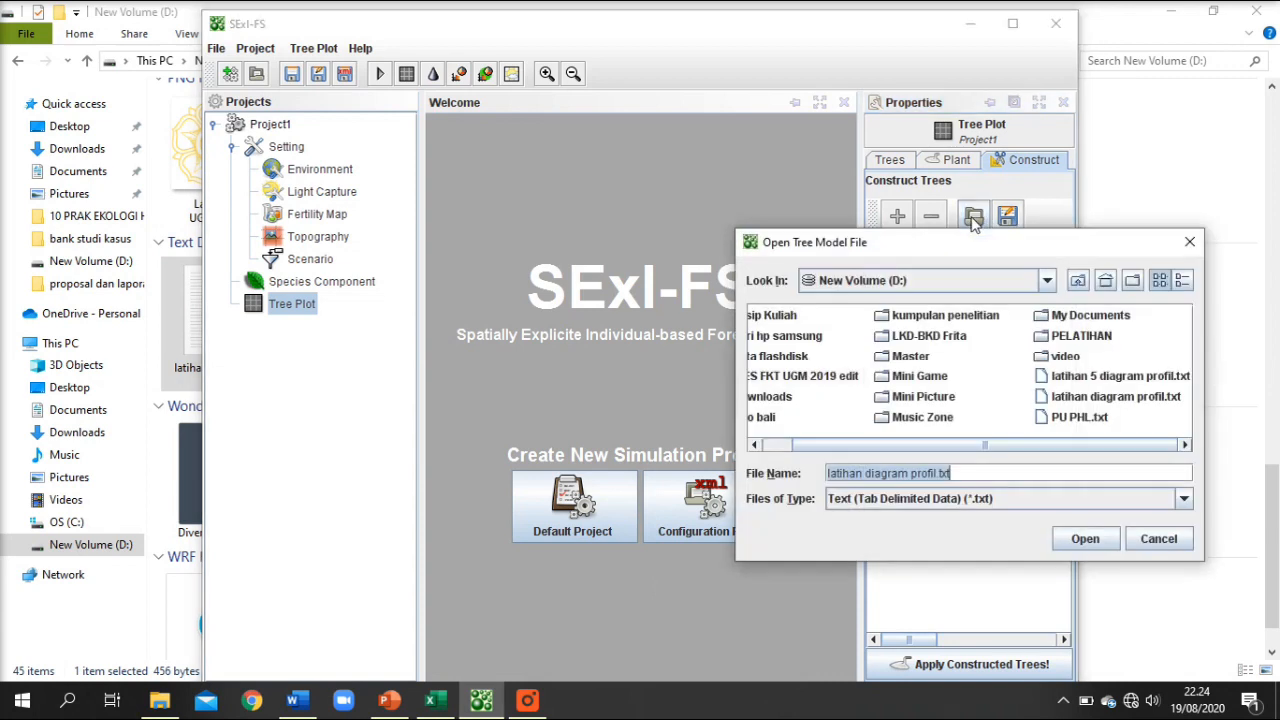
left_click(1080, 377)
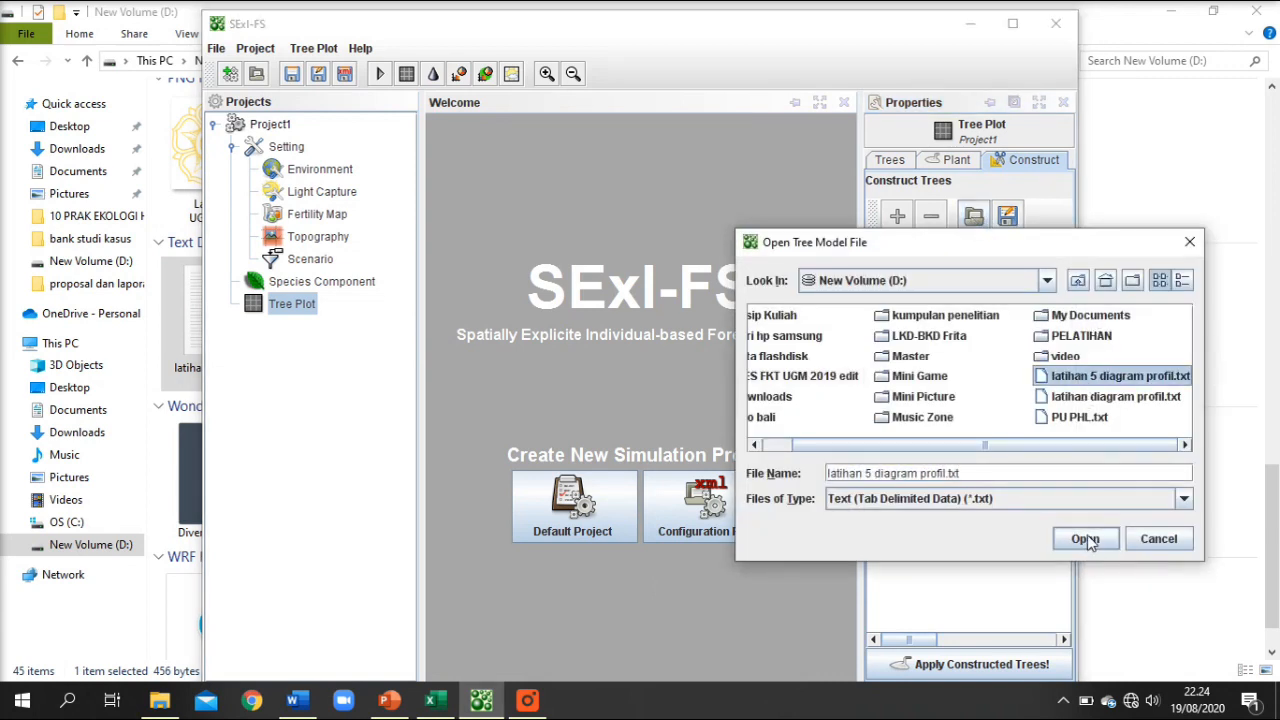
left_click(1085, 539)
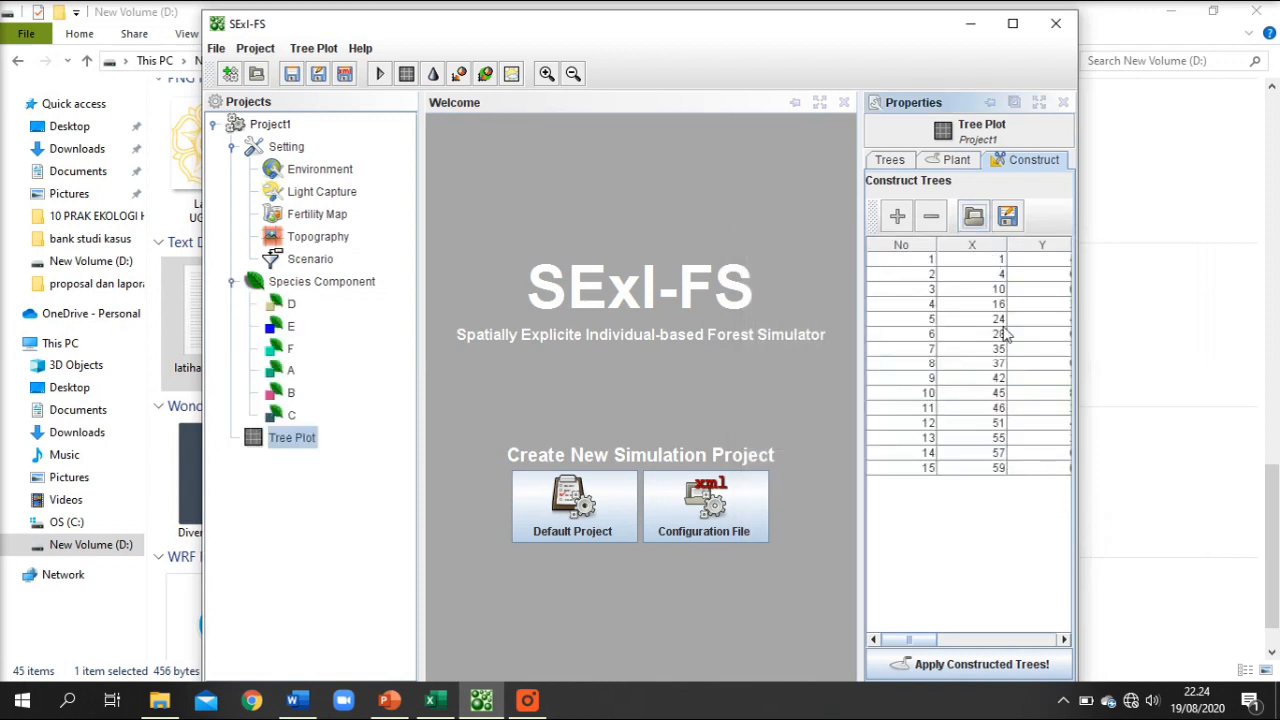
left_click_drag(908, 640, 1010, 641)
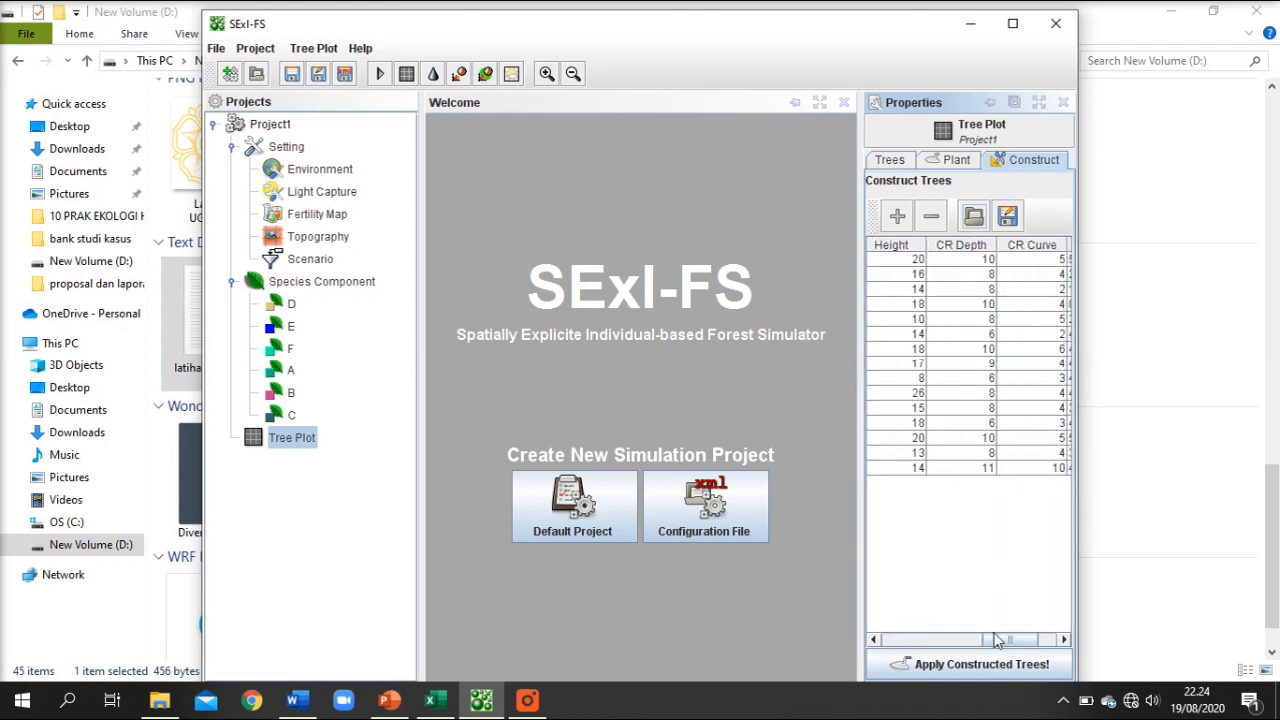
left_click(965, 665)
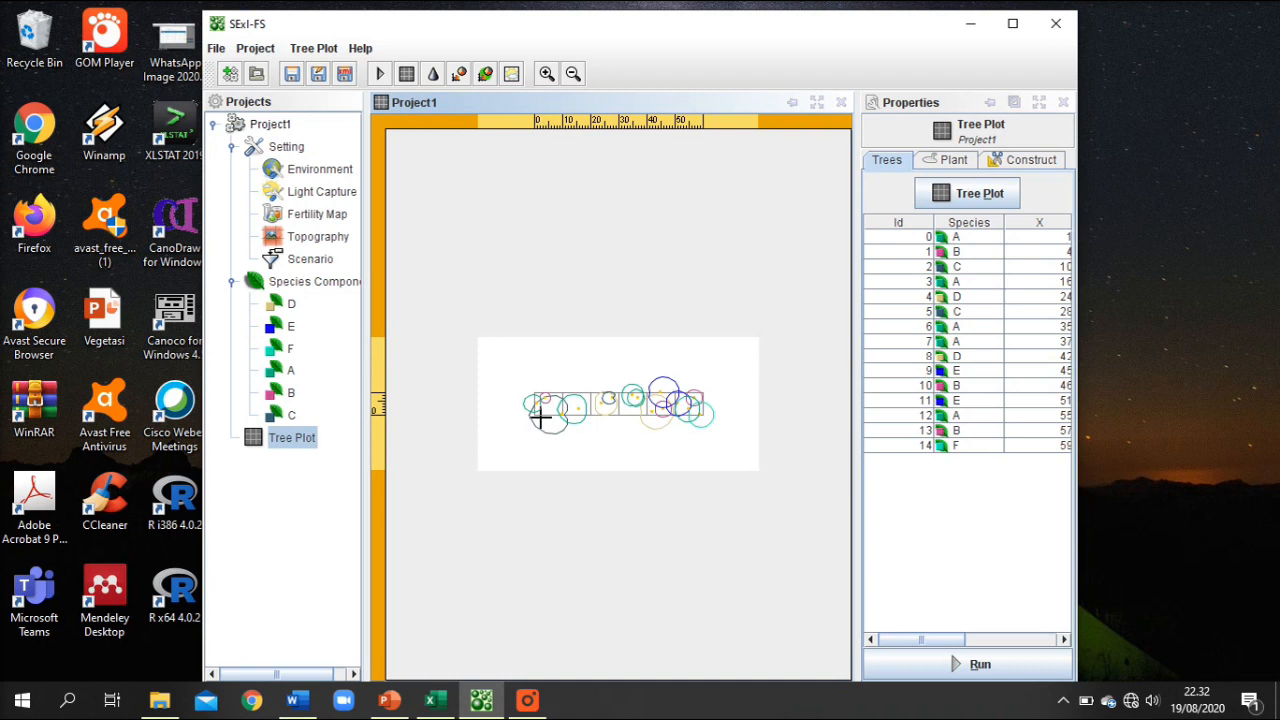
Set the paint style of the tree crowns in the plot view to Transparent.
right_click(540, 418)
mouse_move(597, 504)
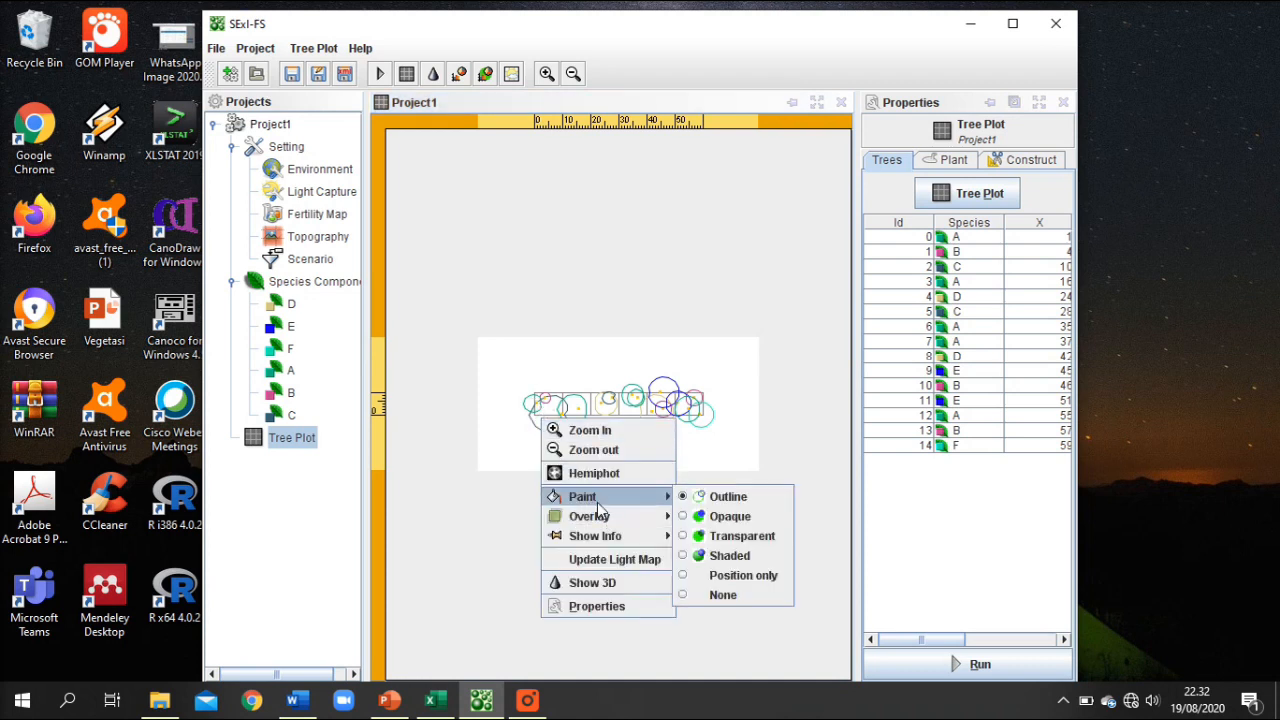
left_click(722, 541)
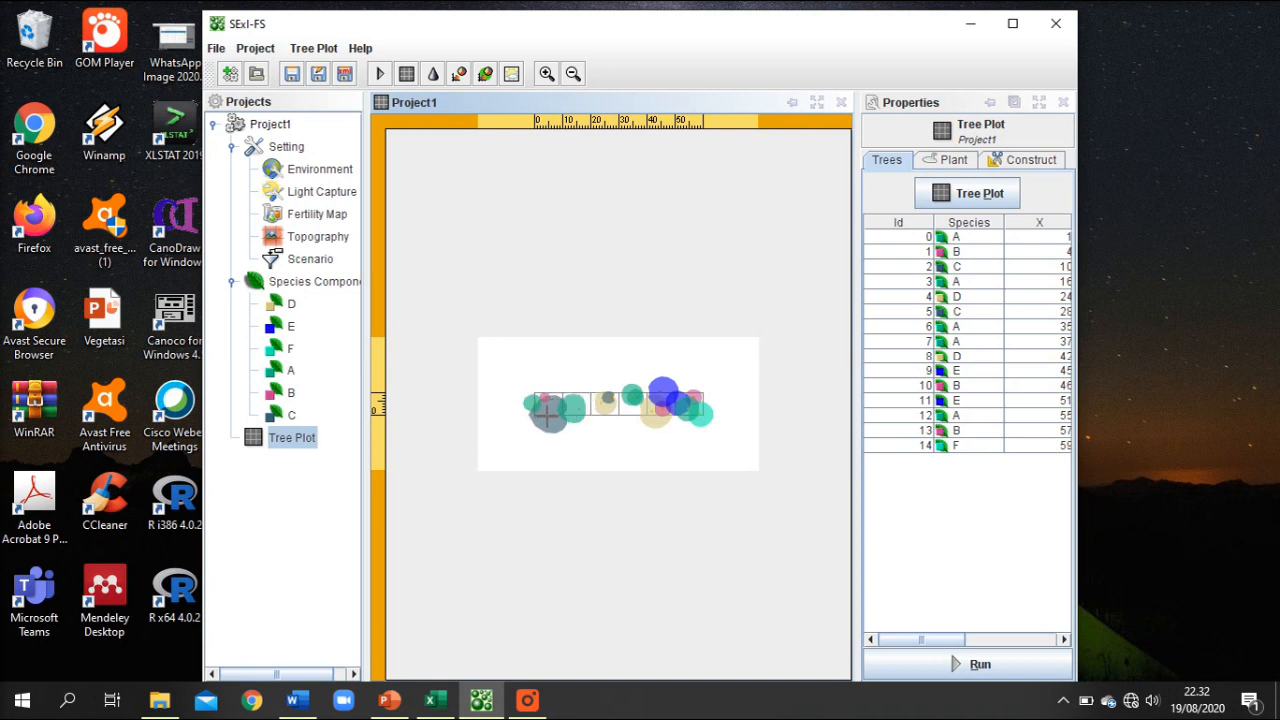
View the color swatches available for species D's legend color, leaving the color as it is.
left_click(291, 305)
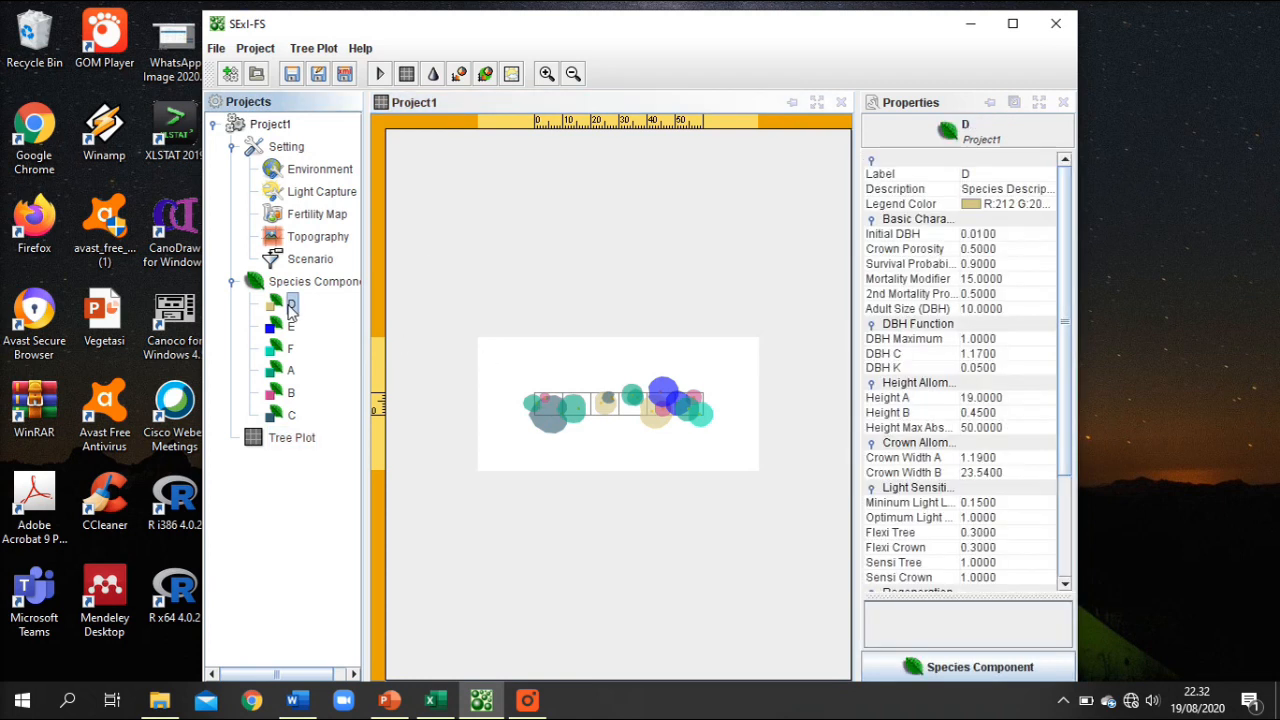
left_click(967, 207)
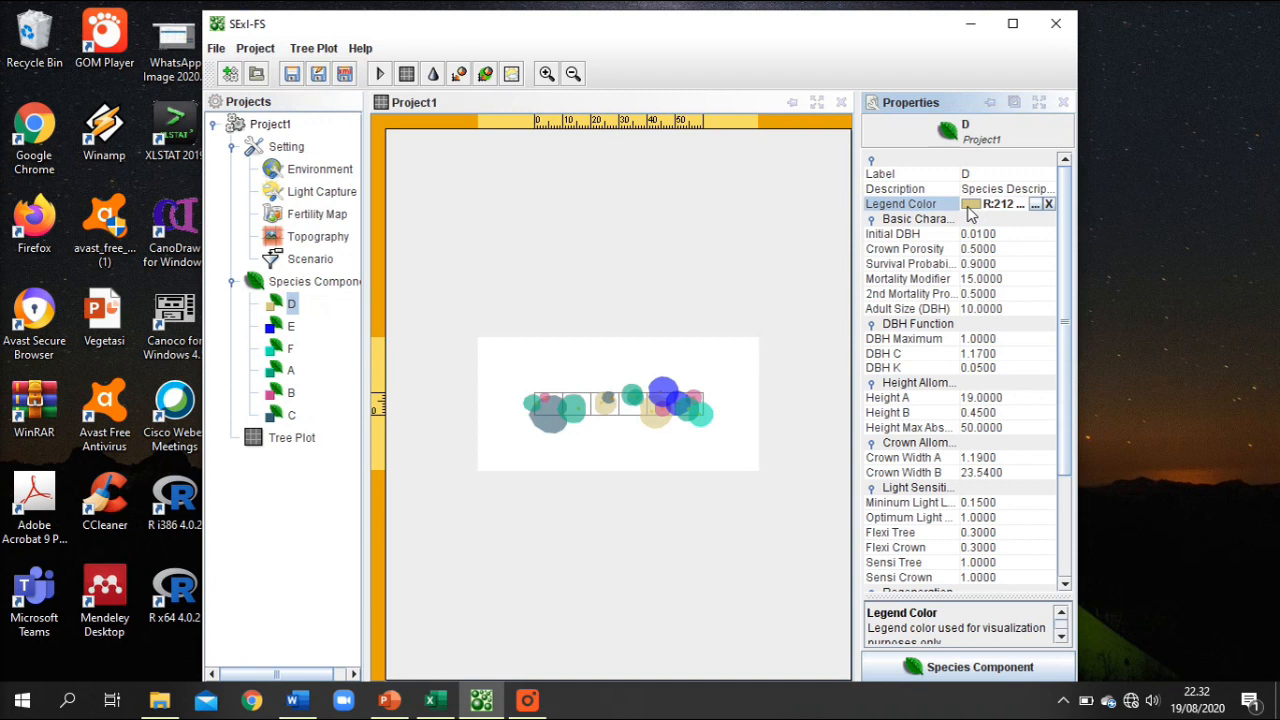
left_click(1036, 205)
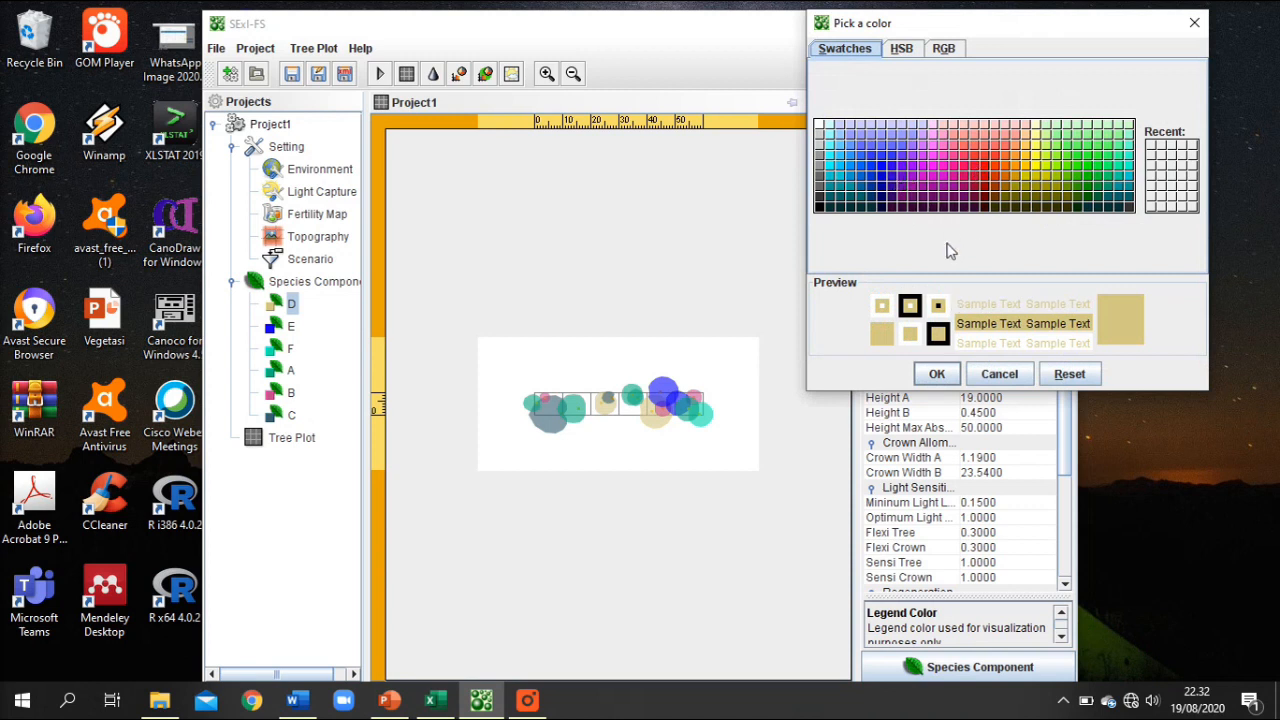
left_click(1194, 22)
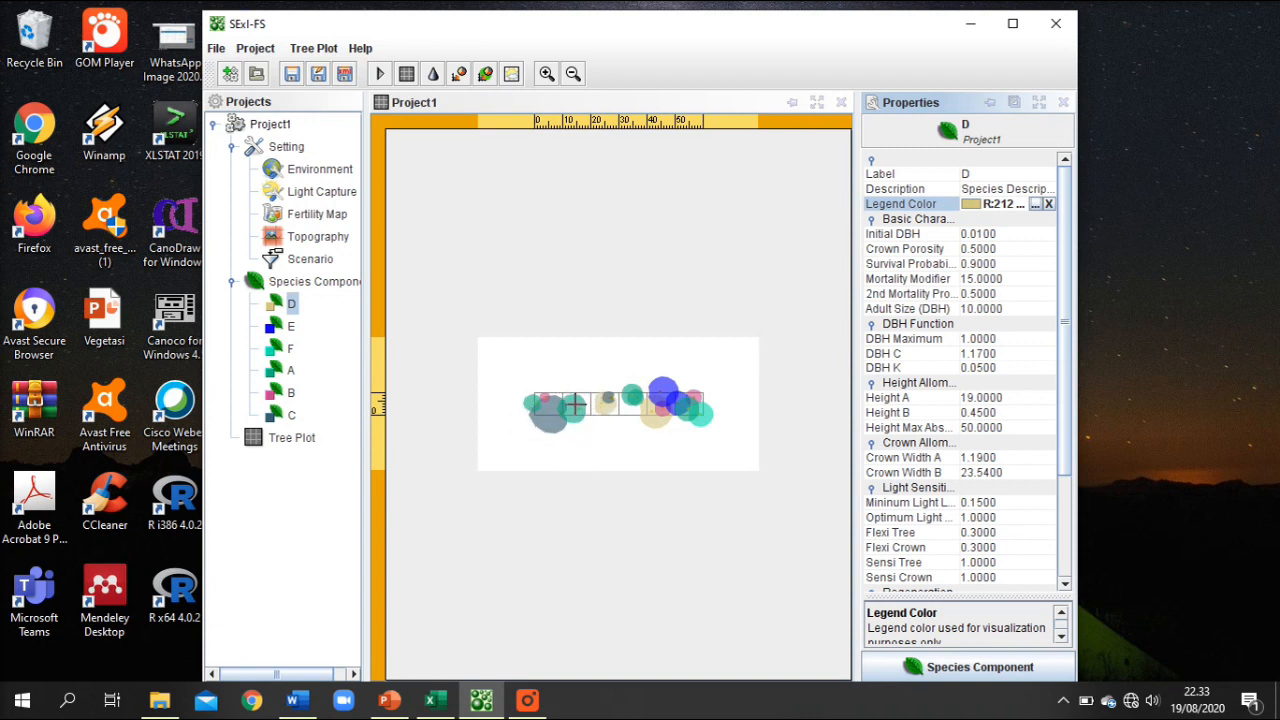
Show the plot in 3D with trunks and leaves only, hiding the crown outlines and branches.
left_click(432, 76)
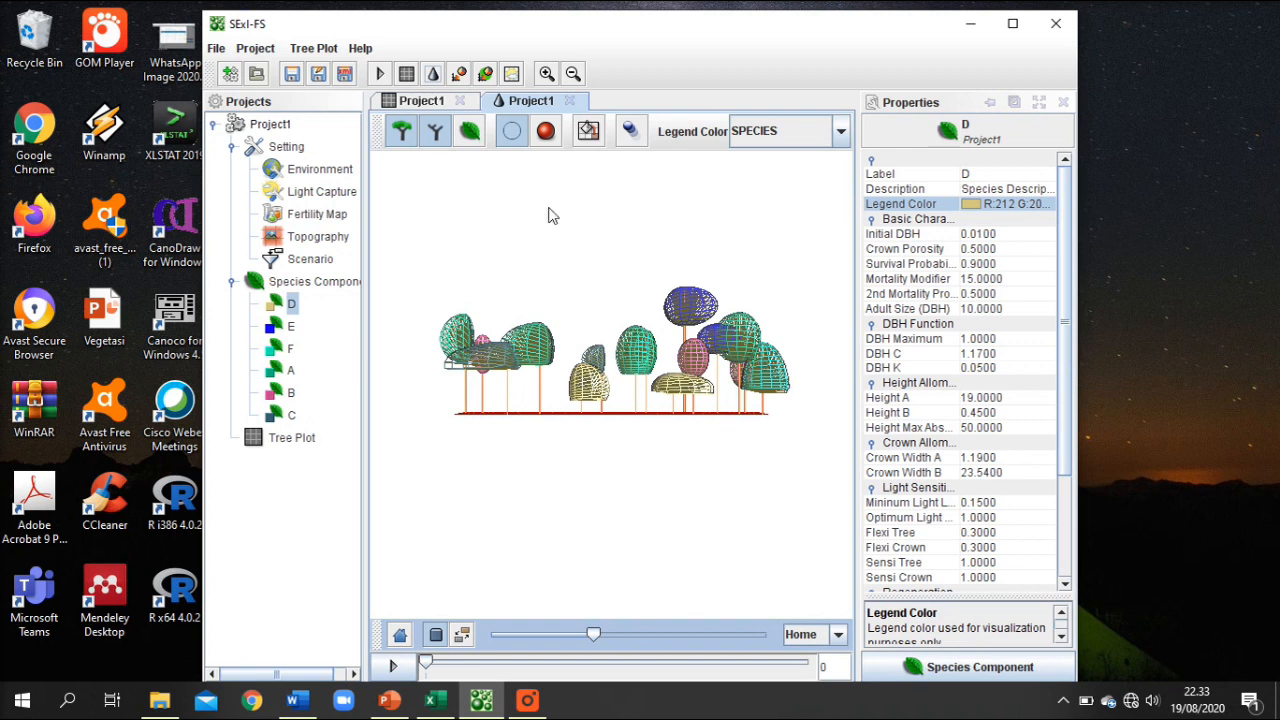
left_click(404, 138)
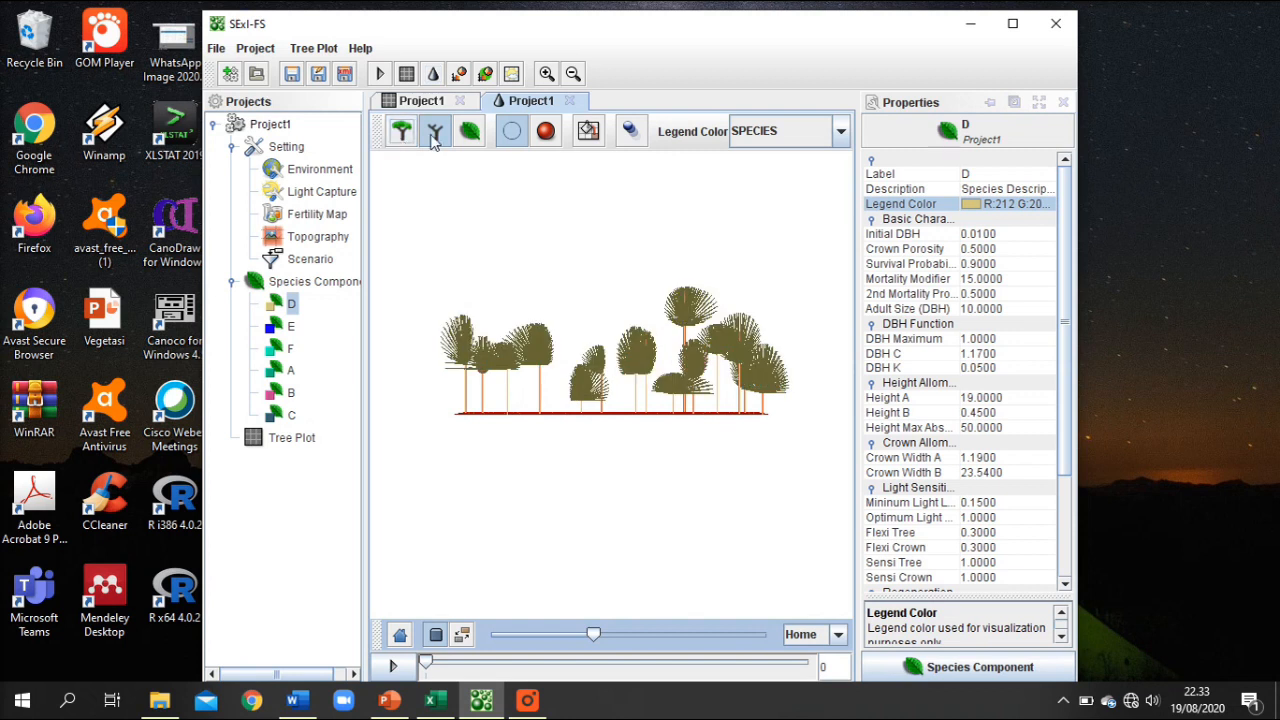
left_click(399, 136)
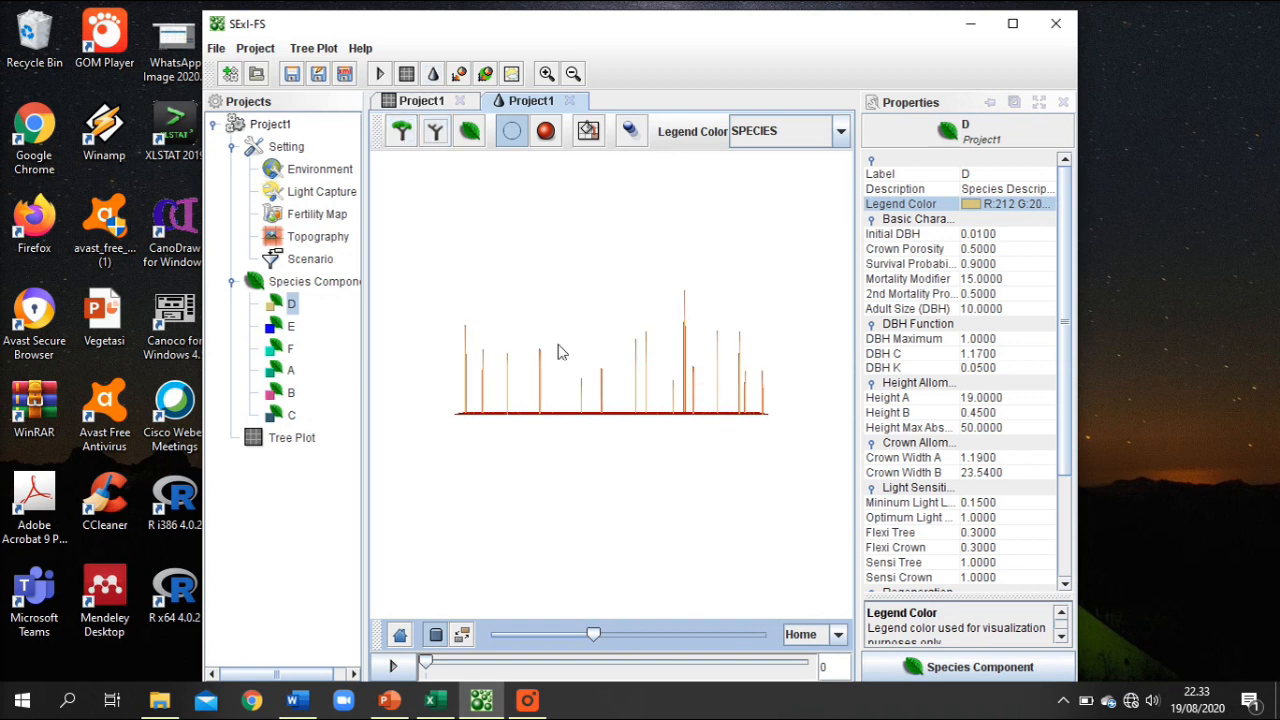
left_click(470, 134)
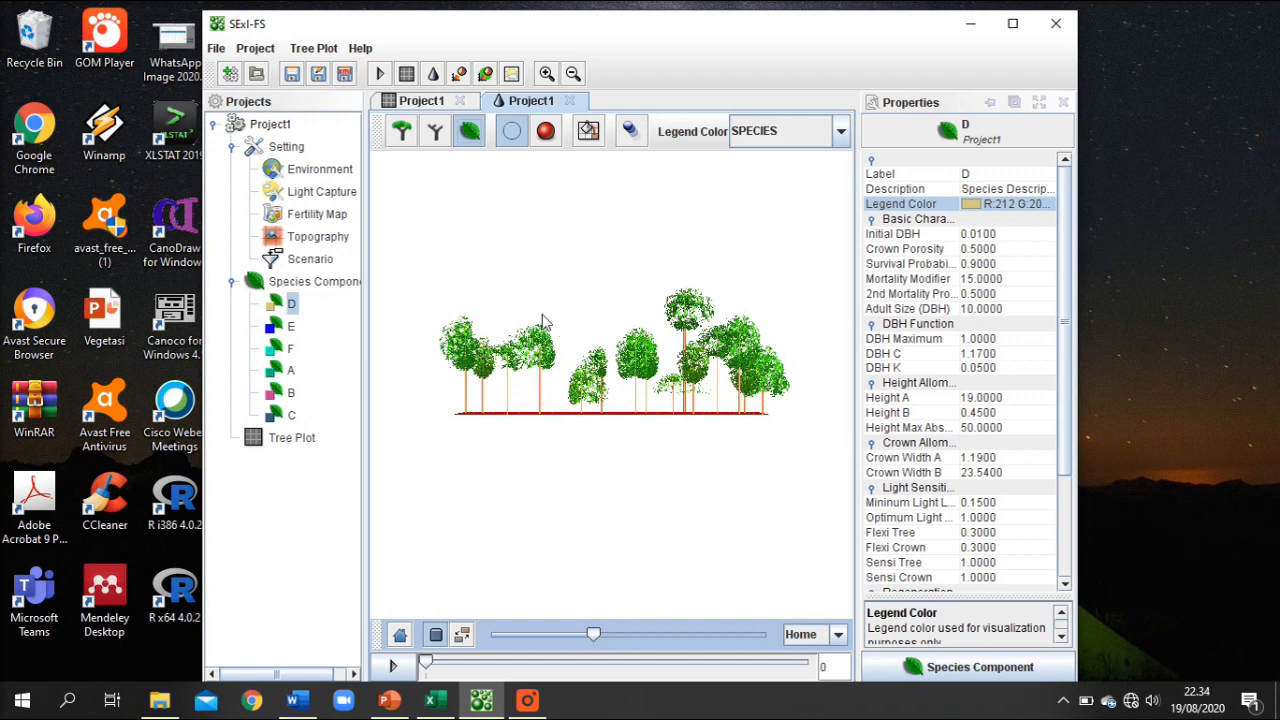
Show branches and crown shapes together with the leaves in the 3D view, and switch the crowns to solid rendering.
left_click(432, 136)
left_click(479, 141)
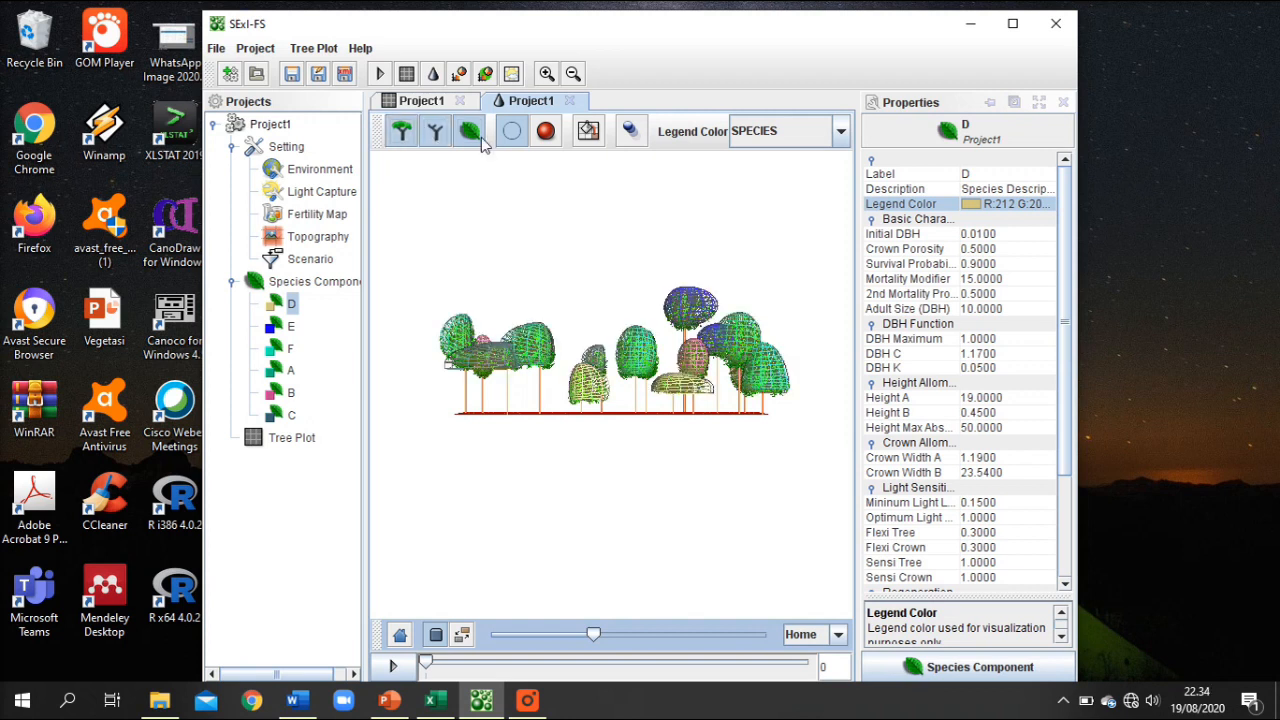
left_click(546, 134)
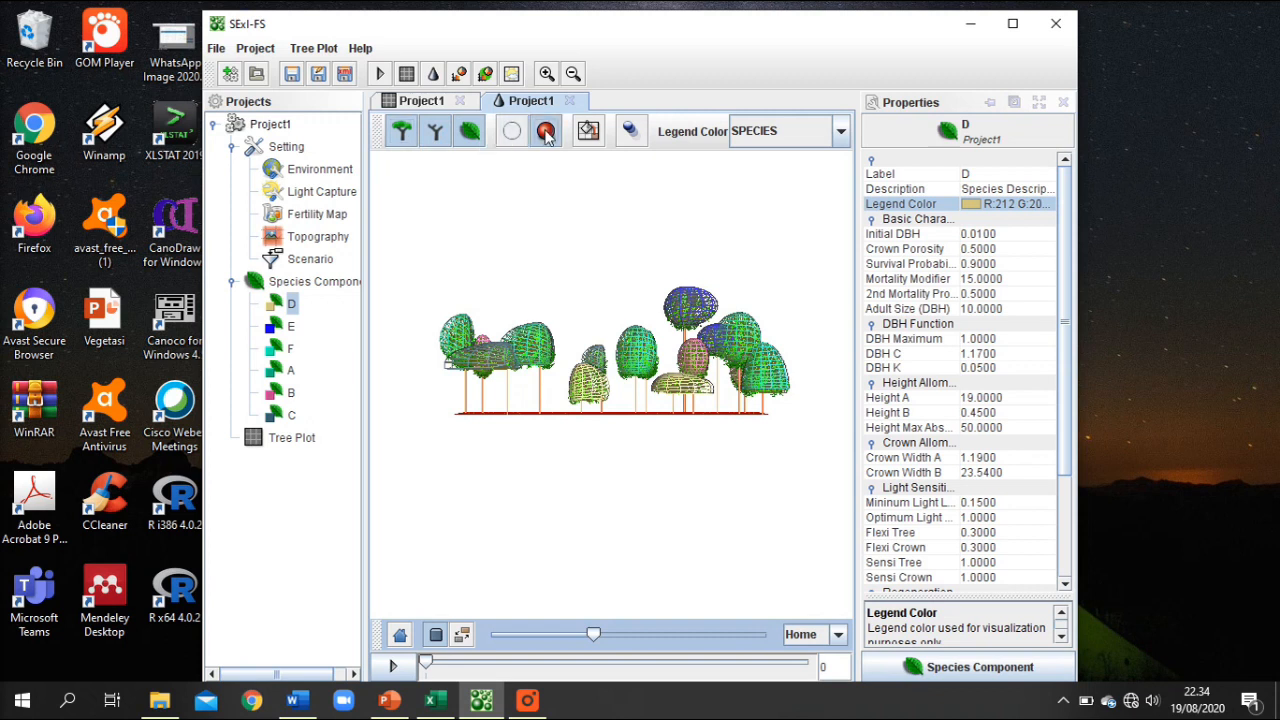